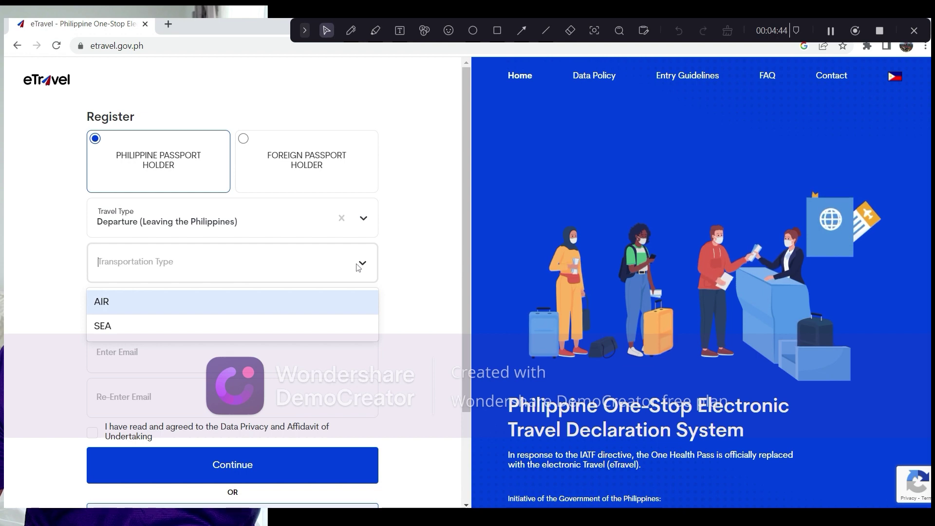
# - Choose AIR as the transportation type with departure date 04/12/2023
pyautogui.click(341, 305)
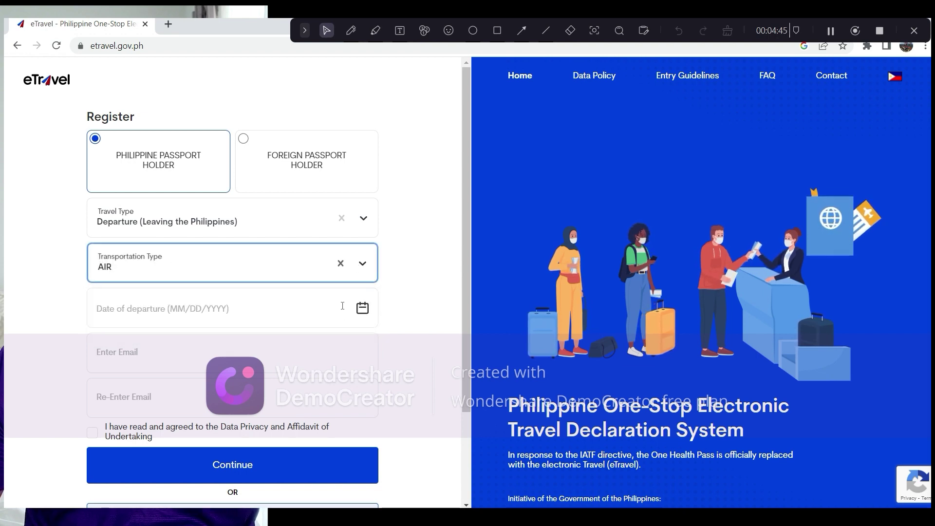
pyautogui.click(204, 311)
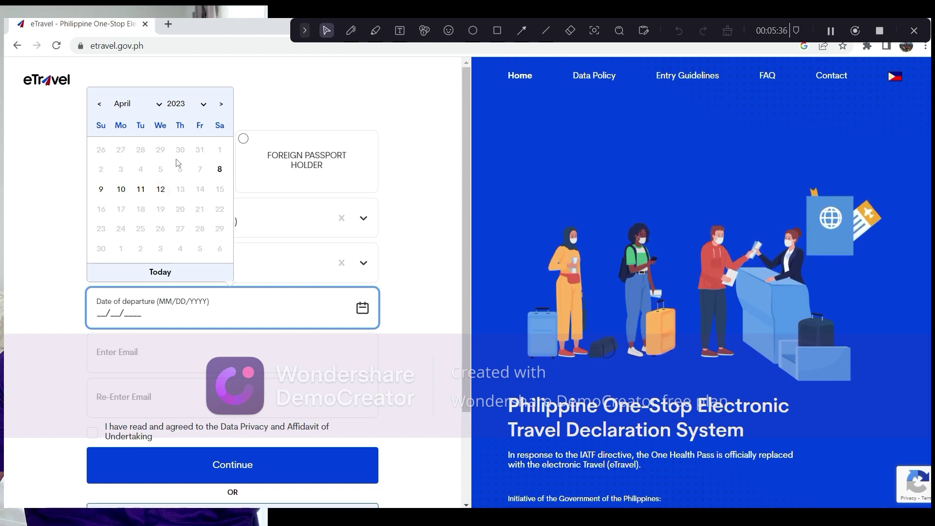
pyautogui.click(161, 191)
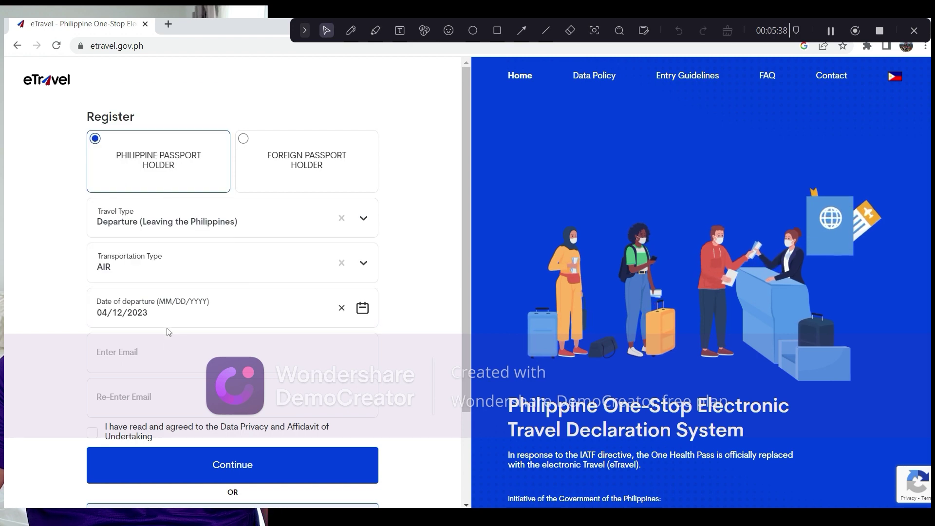
# - Enter and confirm the email address, accept the data privacy agreement, and continue
pyautogui.click(154, 359)
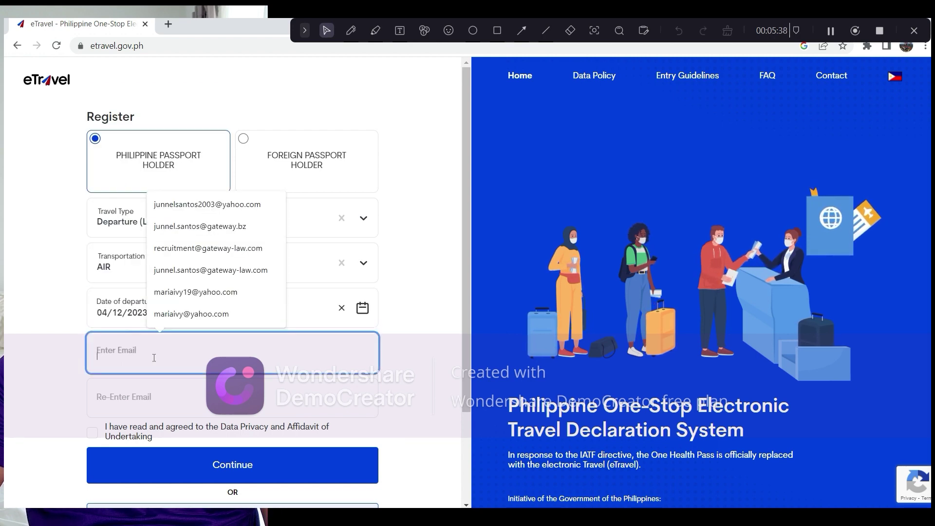
pyautogui.click(230, 210)
pyautogui.click(151, 398)
pyautogui.write('junn')
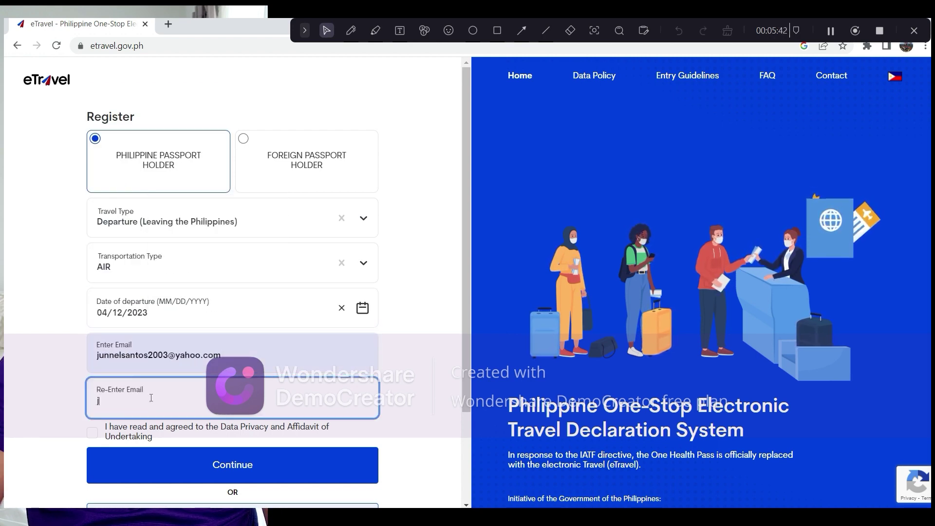
pyautogui.click(182, 438)
pyautogui.click(90, 435)
pyautogui.click(581, 416)
pyautogui.click(207, 478)
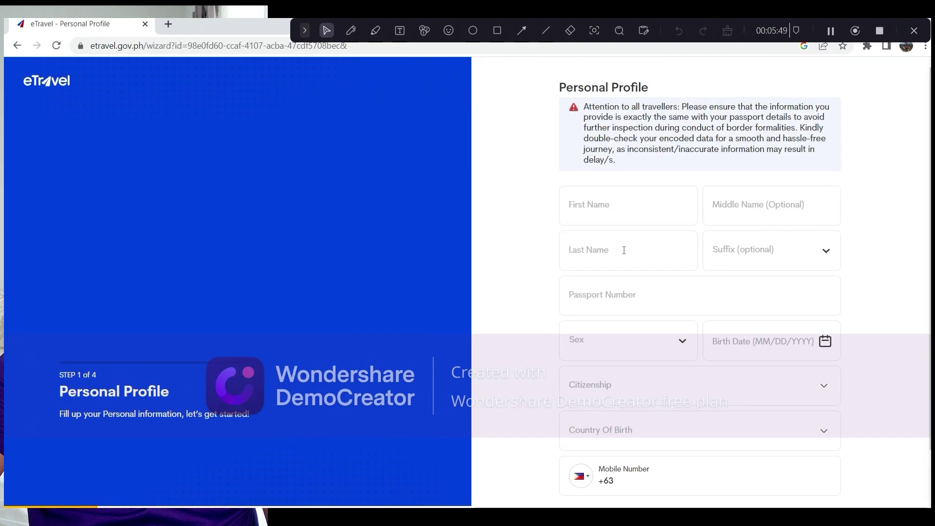
# - Enter the traveller's first, middle and last name and the saved passport number
pyautogui.click(631, 213)
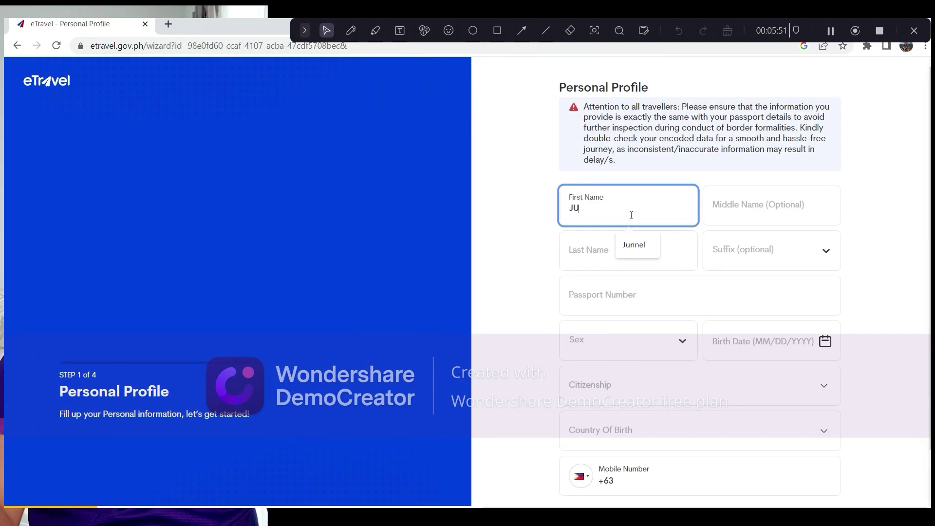
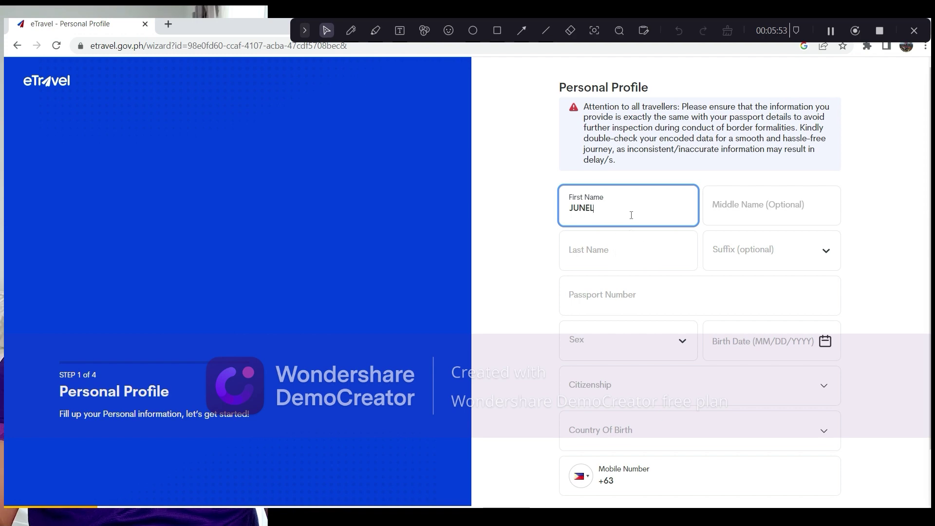
pyautogui.click(783, 222)
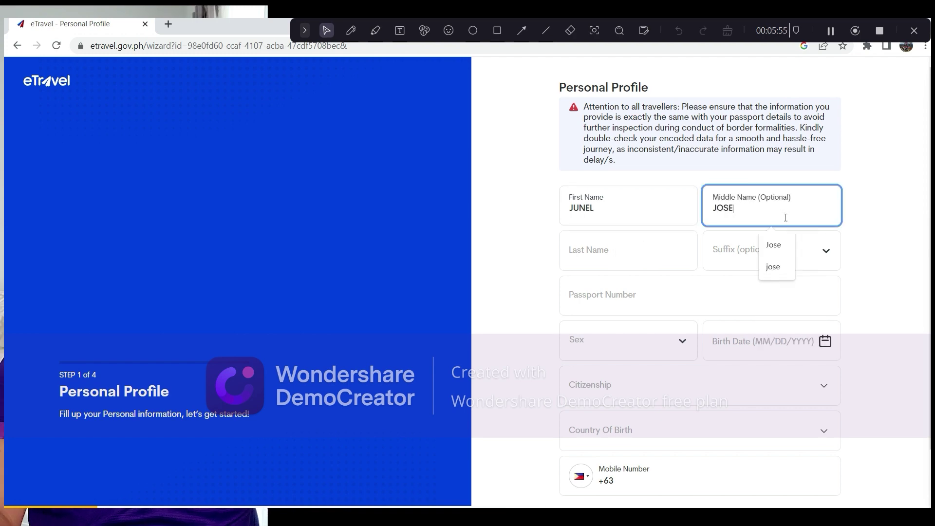
pyautogui.click(649, 266)
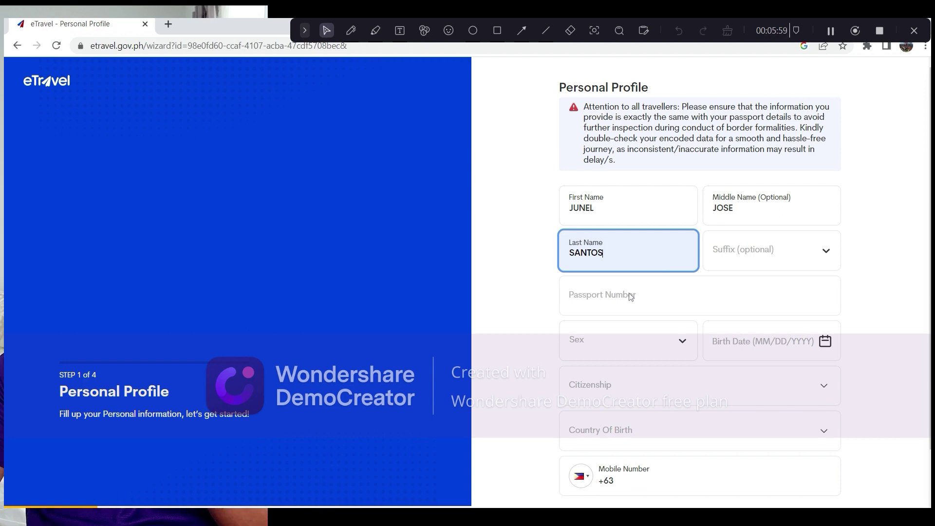
pyautogui.click(663, 295)
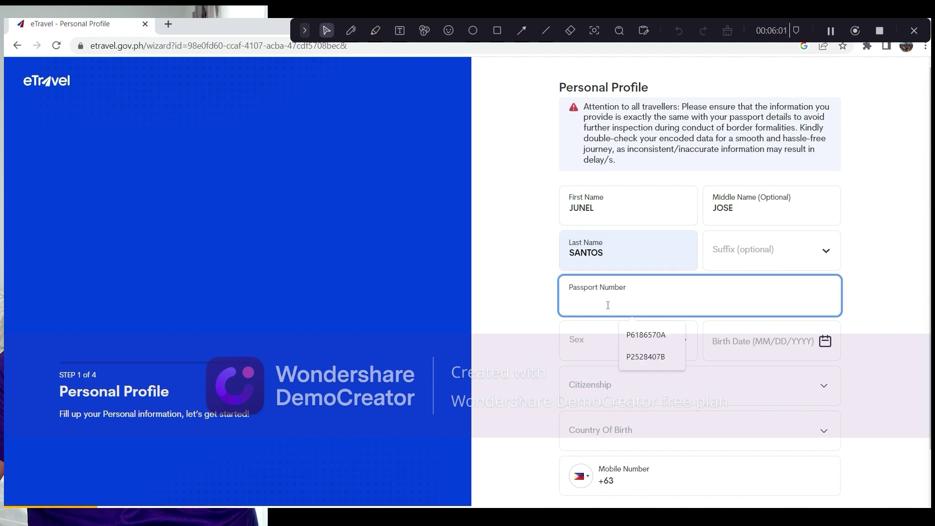
pyautogui.click(645, 335)
# - Set sex to MALE and enter the traveller's birth date
pyautogui.click(618, 344)
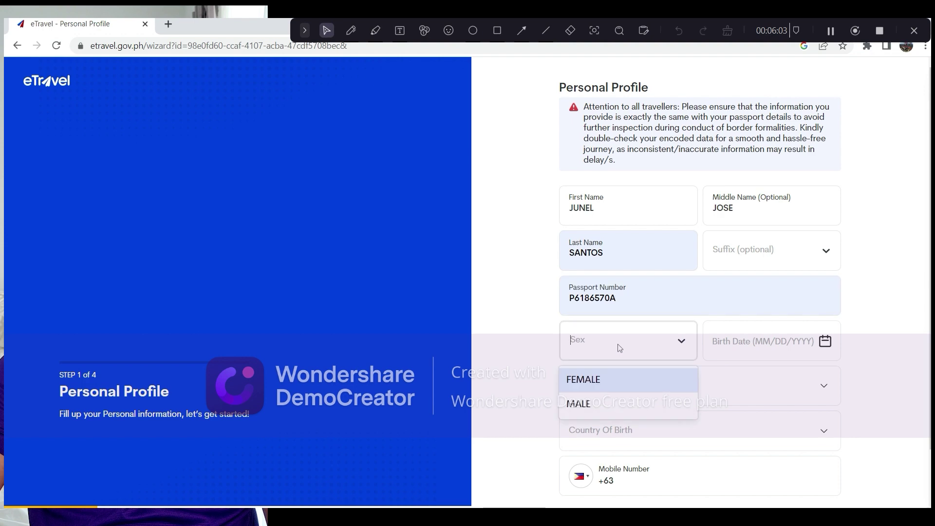
pyautogui.click(598, 408)
pyautogui.click(754, 358)
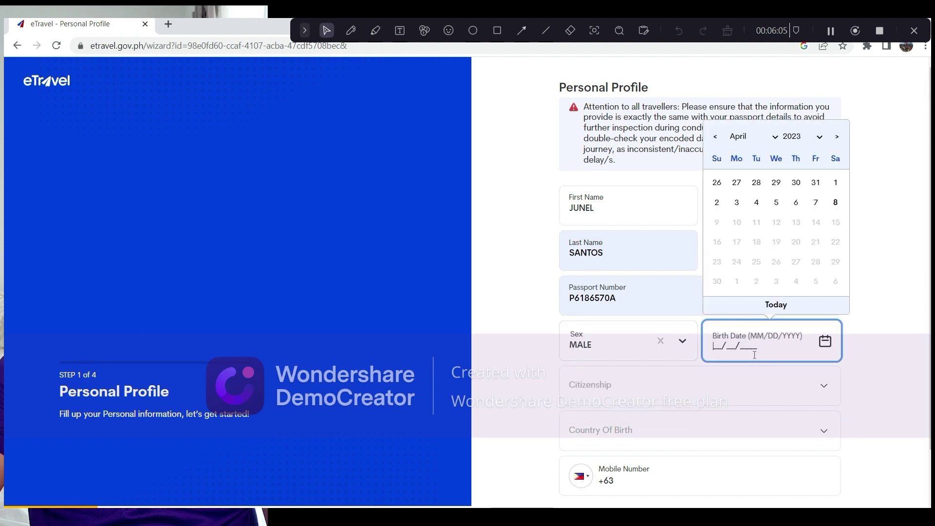
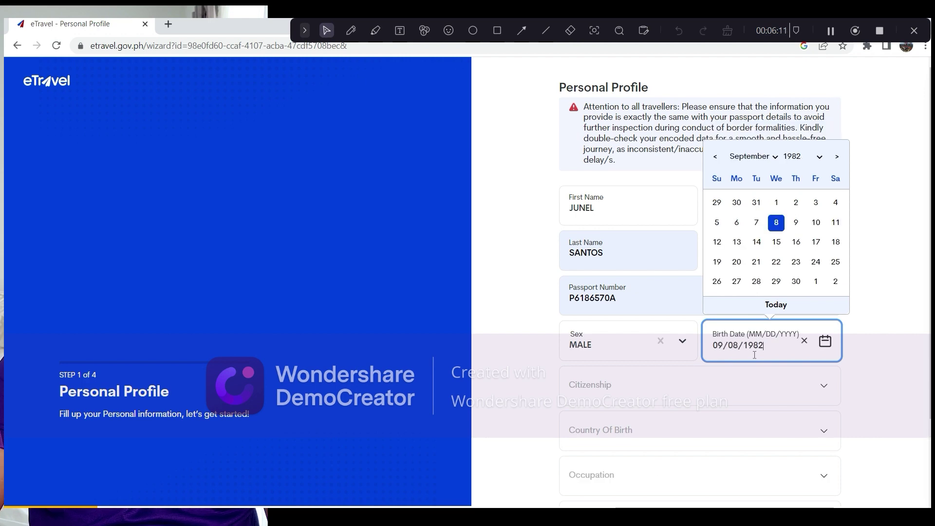
pyautogui.click(778, 224)
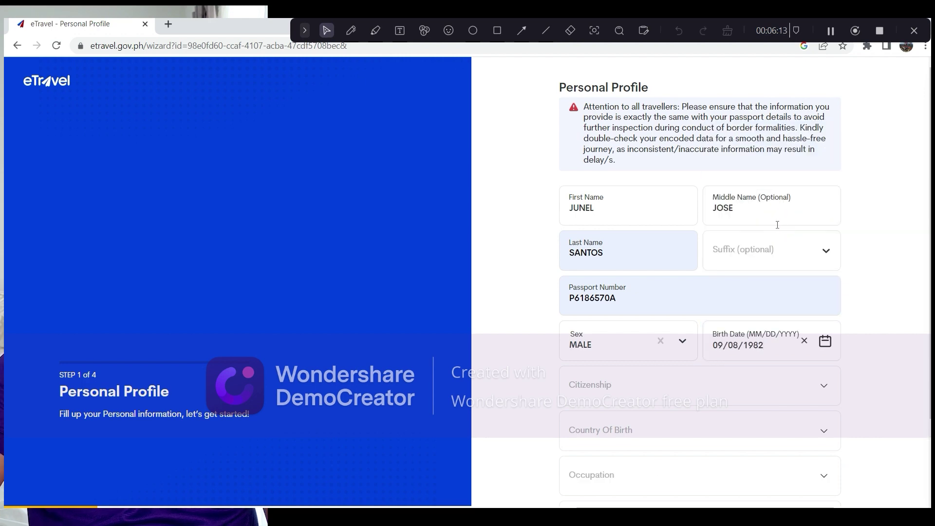
# - Set citizenship to Filipino and country of birth to Philippines
pyautogui.click(609, 393)
pyautogui.write('fil')
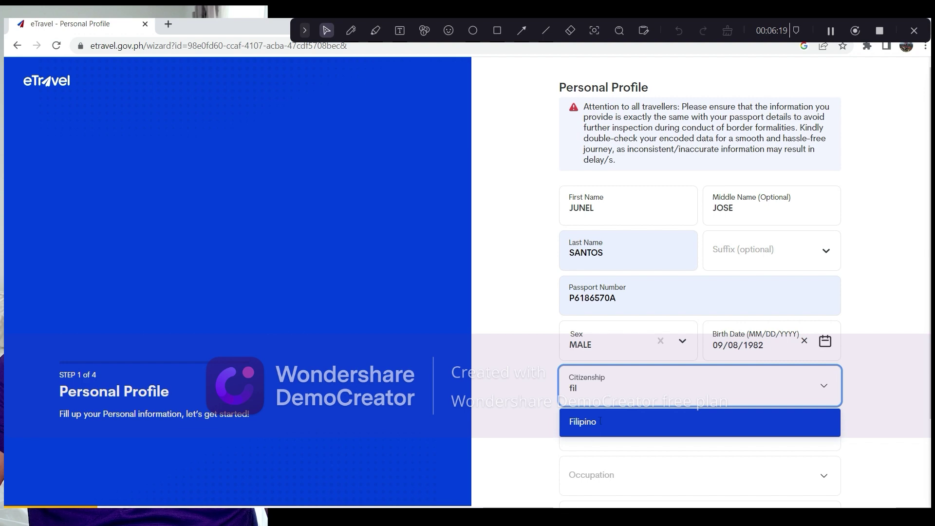
pyautogui.click(602, 424)
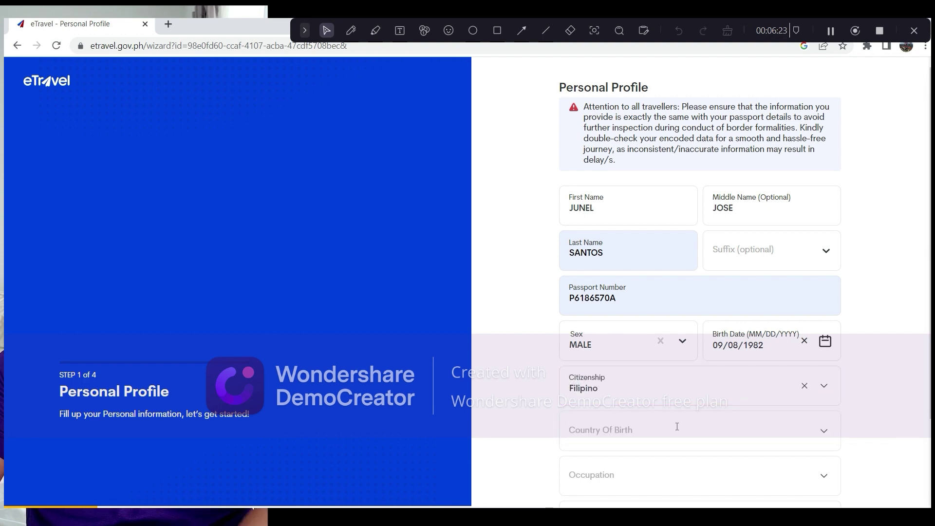
pyautogui.click(618, 438)
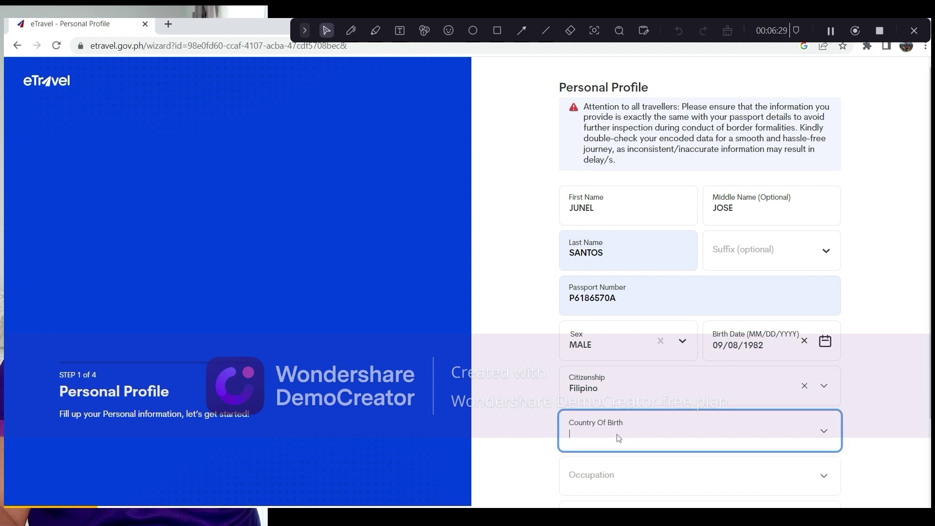
pyautogui.write('ph')
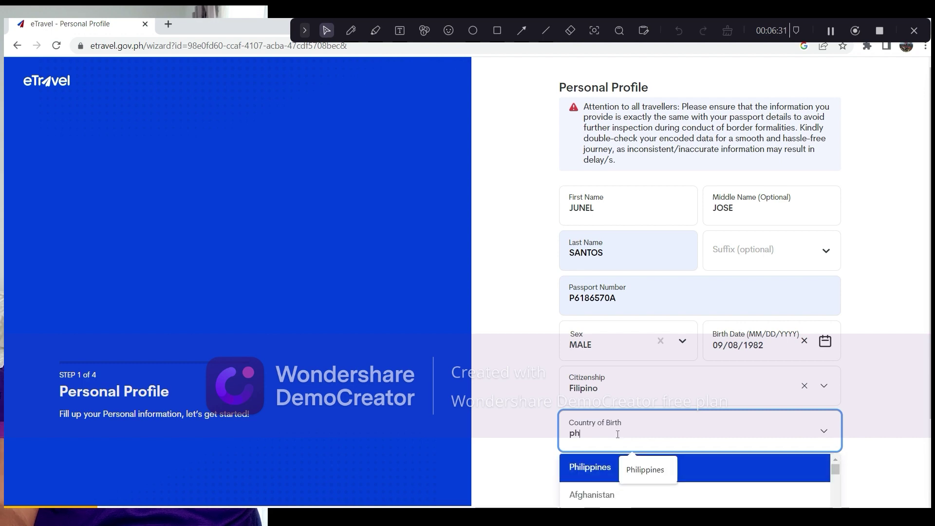
pyautogui.click(591, 463)
# - Set occupation to Professional/Technical/Administrative, enter the mobile number, and go to Address Information
pyautogui.scroll(-2, 614, 428)
pyautogui.click(645, 376)
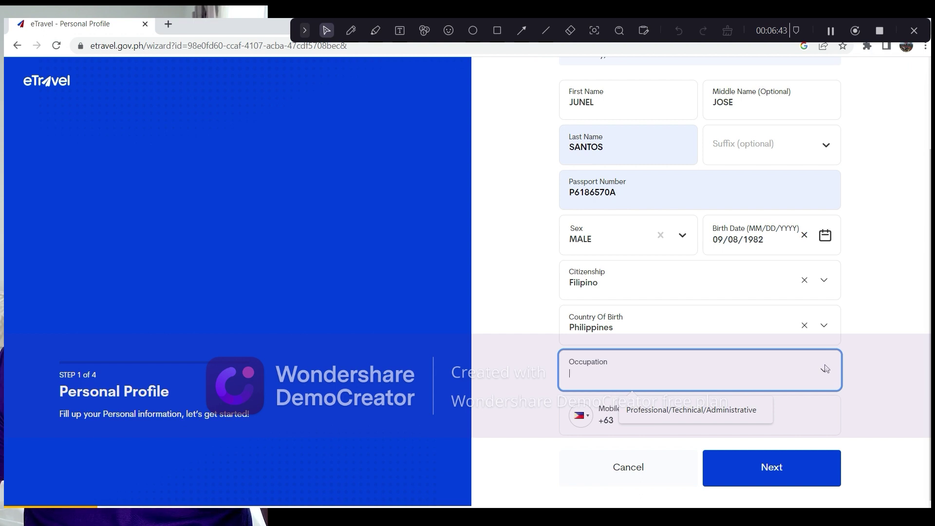
pyautogui.click(824, 372)
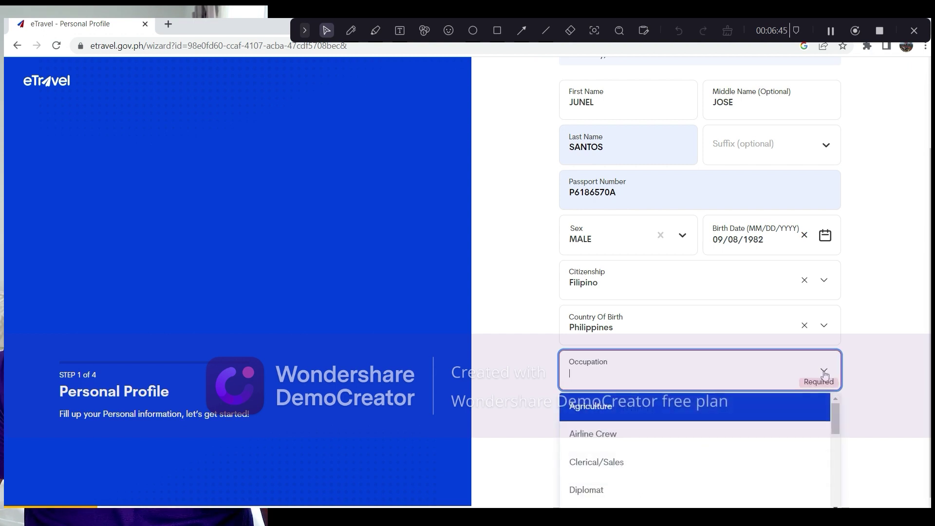
pyautogui.scroll(-2, 760, 440)
pyautogui.scroll(-4, 759, 441)
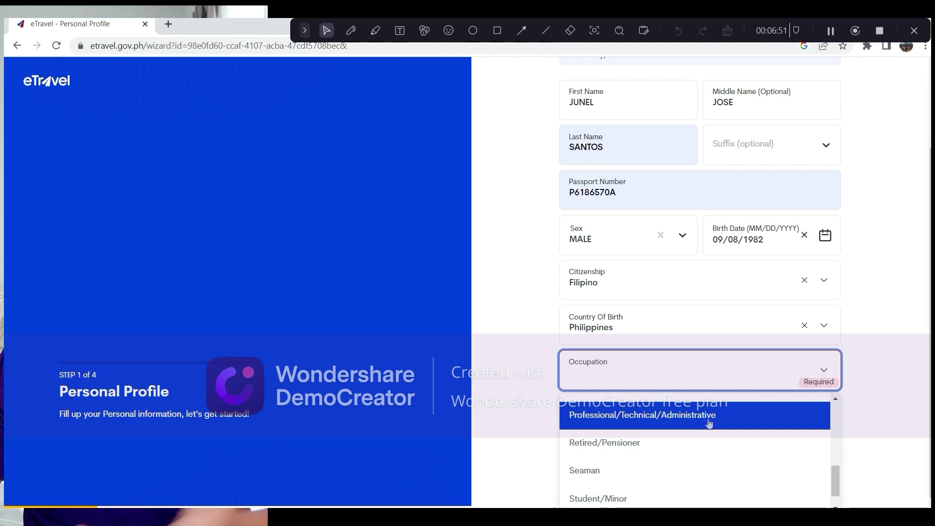
pyautogui.click(708, 424)
pyautogui.click(707, 418)
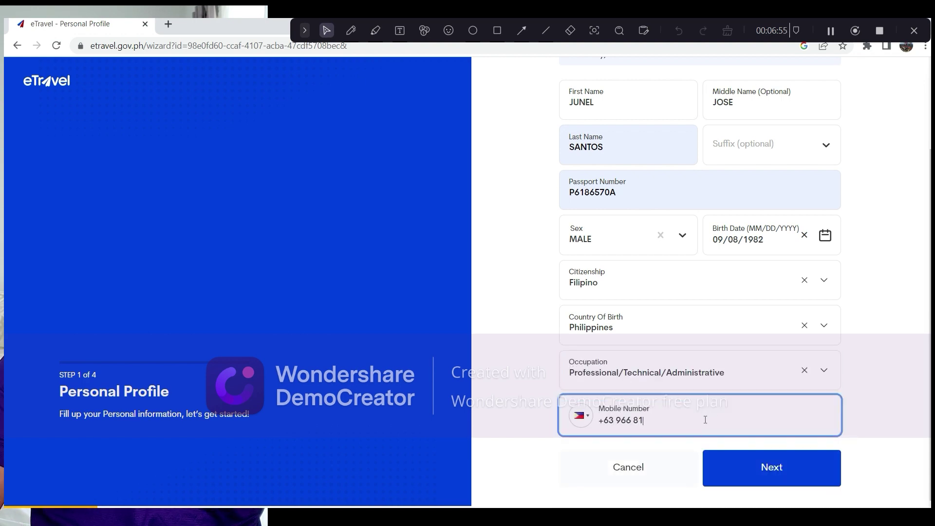
pyautogui.click(742, 462)
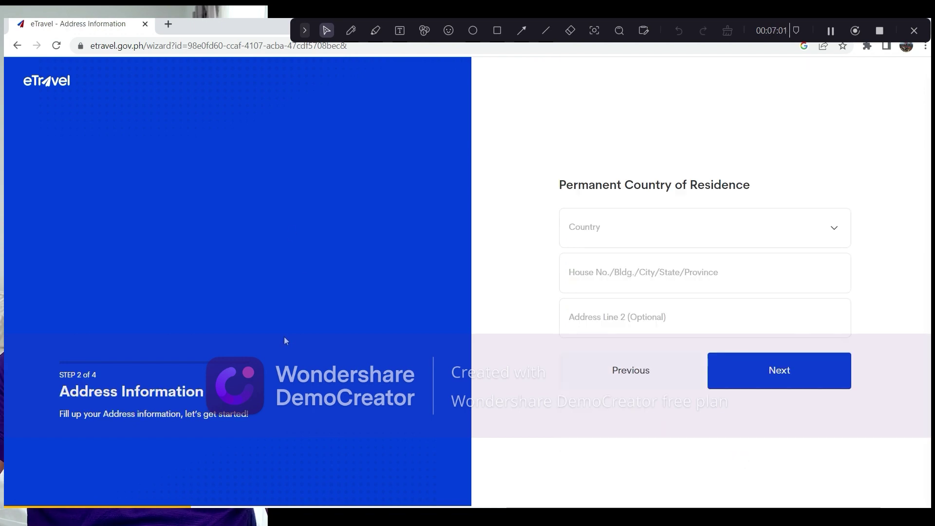
# - Set the country of residence to Philippines to reveal the detailed address fields
pyautogui.click(640, 235)
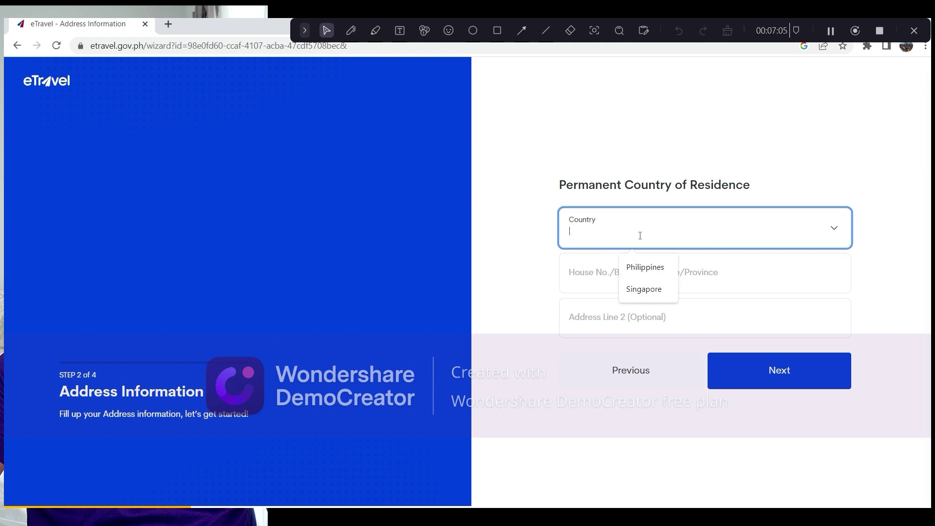
pyautogui.write('phi')
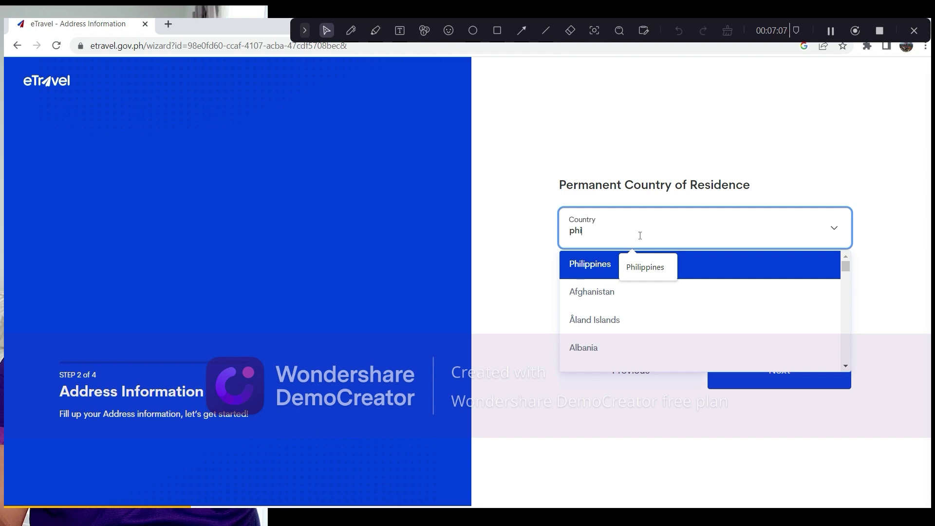
pyautogui.click(651, 273)
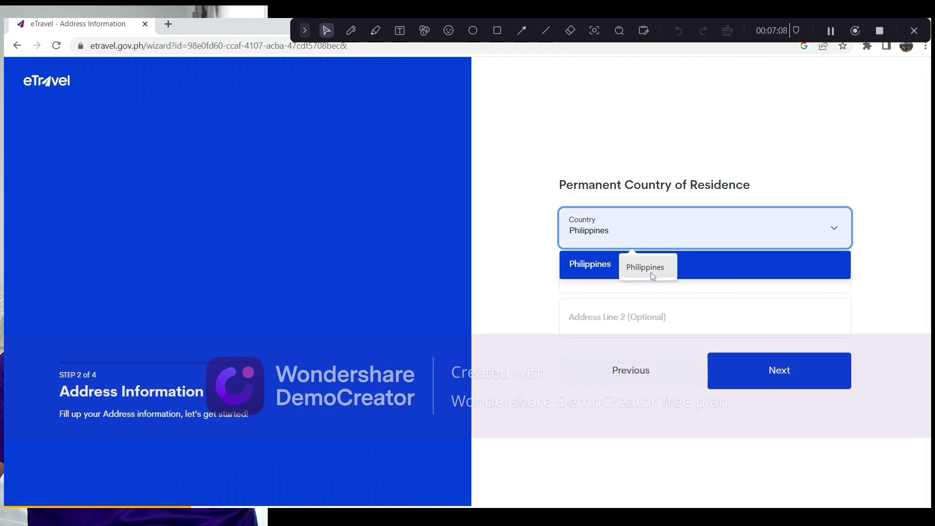
pyautogui.click(590, 268)
# - Select the residence province, city/municipality and barangay from their lists
pyautogui.click(836, 214)
pyautogui.scroll(-5, 640, 303)
pyautogui.click(614, 278)
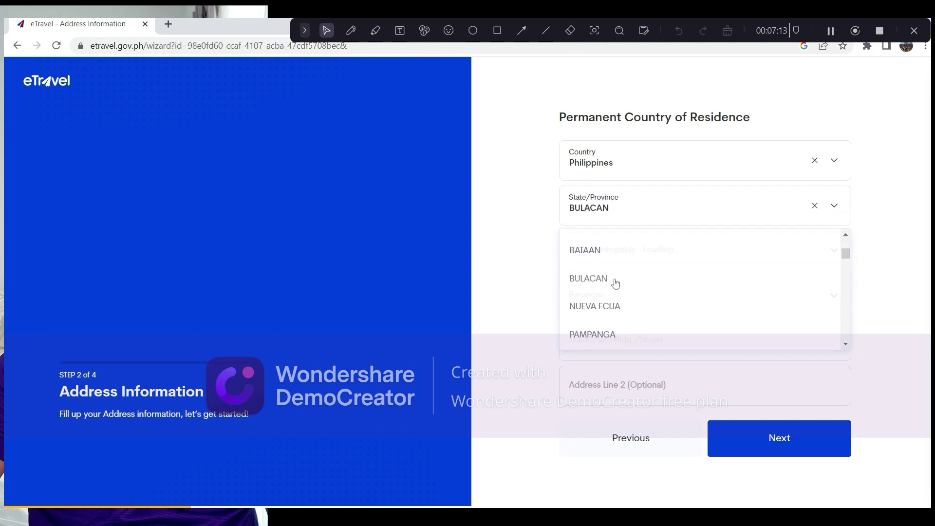
pyautogui.click(834, 251)
pyautogui.scroll(-8, 671, 352)
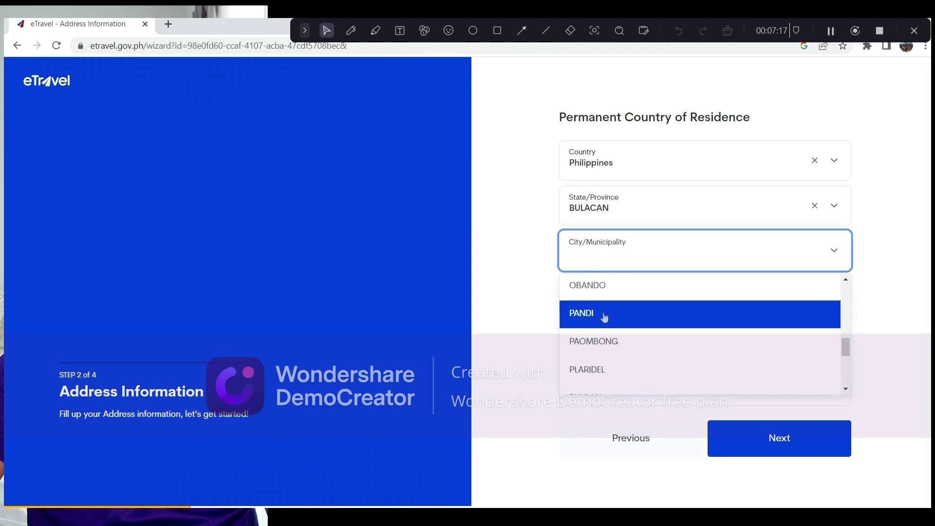
pyautogui.click(602, 315)
pyautogui.click(835, 297)
pyautogui.scroll(-4, 626, 375)
pyautogui.click(625, 383)
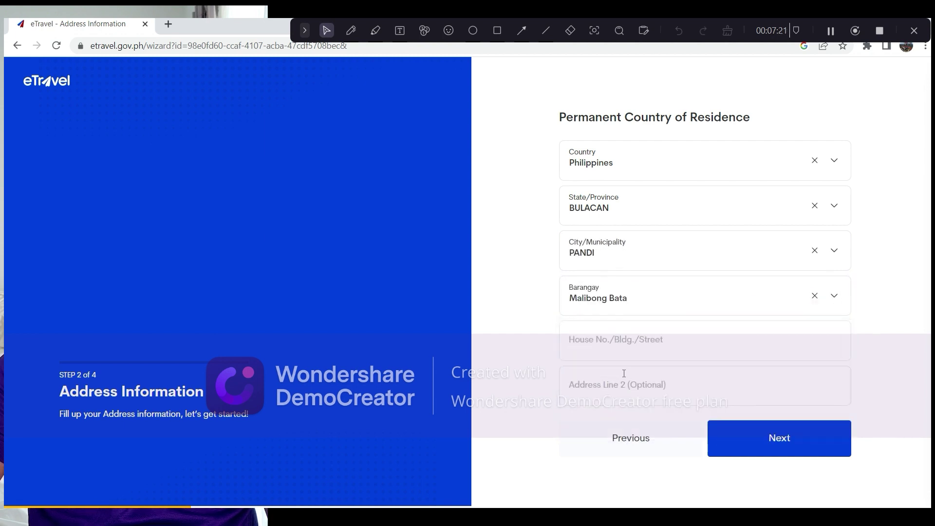
# - Fill the house and street from the saved suggestion and continue to Travel Details
pyautogui.click(633, 343)
pyautogui.click(663, 380)
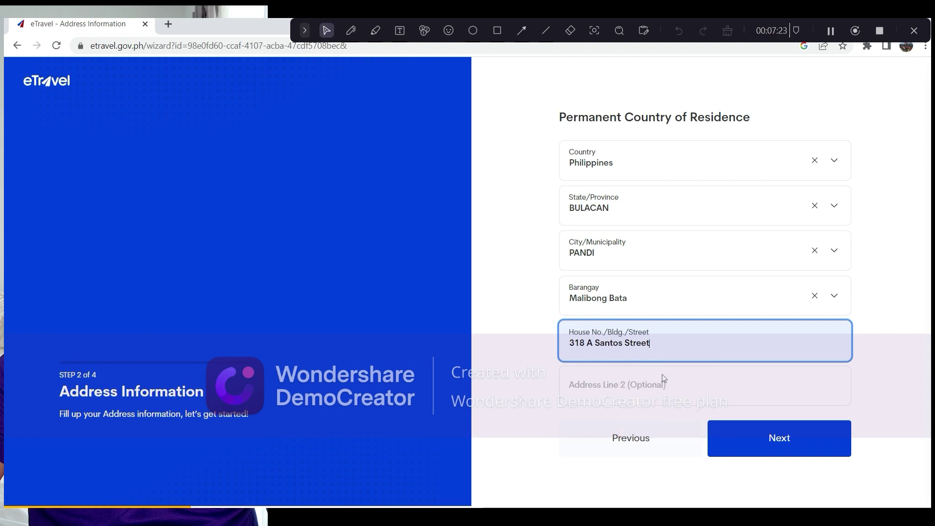
pyautogui.click(896, 354)
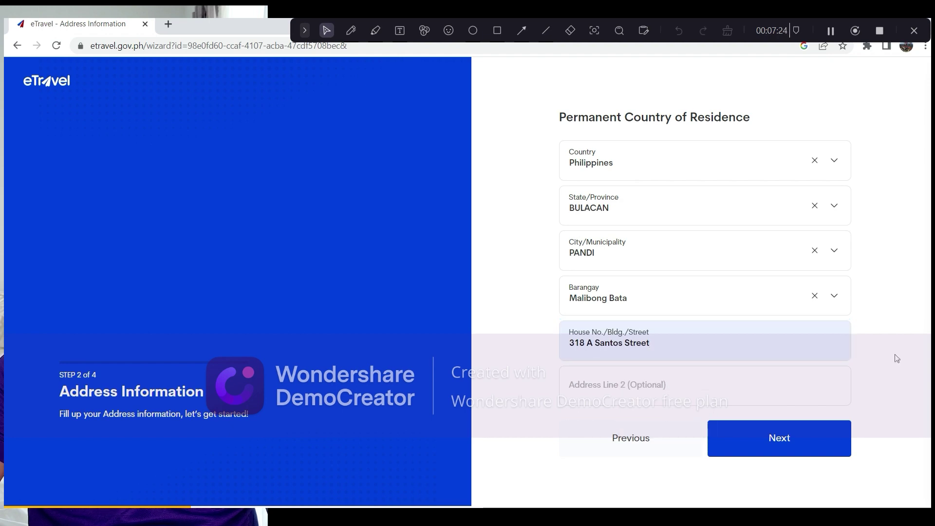
pyautogui.click(761, 441)
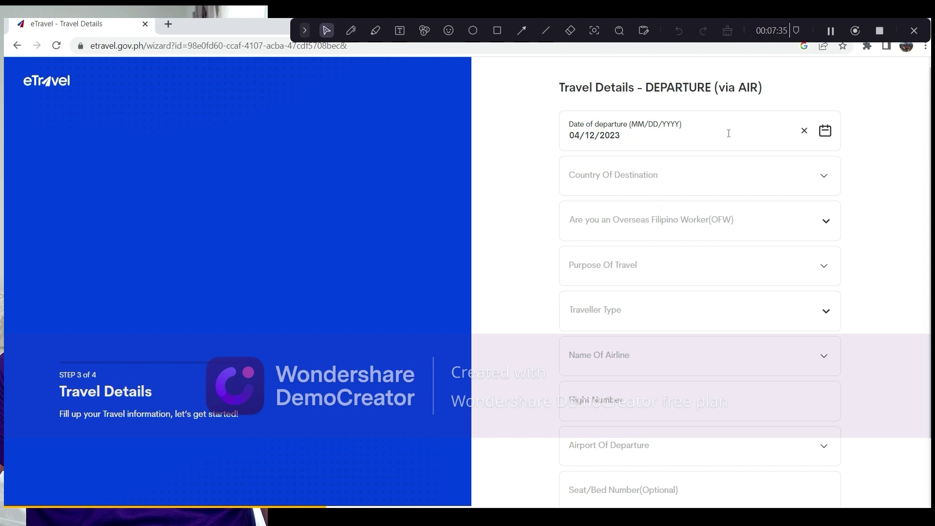
# - Set destination to Singapore and answer OFW YES, classified as LANDBASE
pyautogui.click(668, 182)
pyautogui.write('singa')
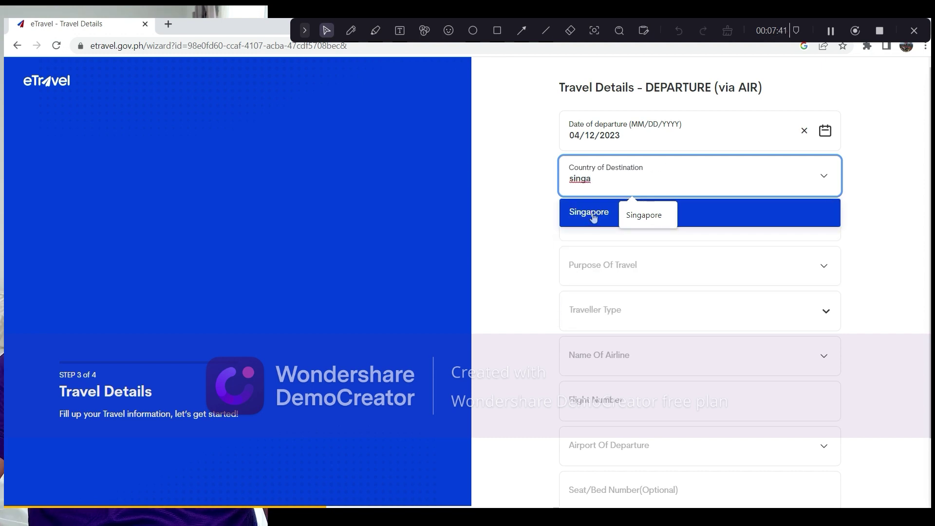
pyautogui.click(594, 215)
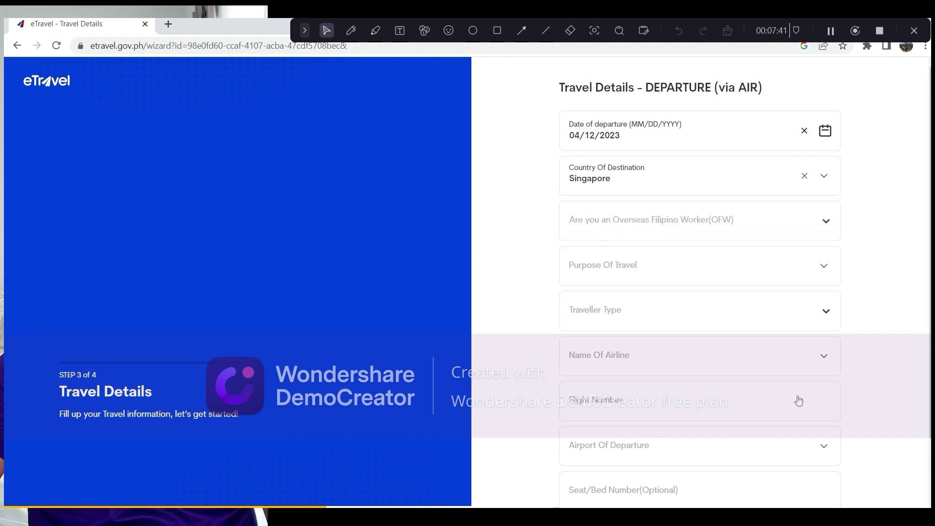
pyautogui.click(828, 222)
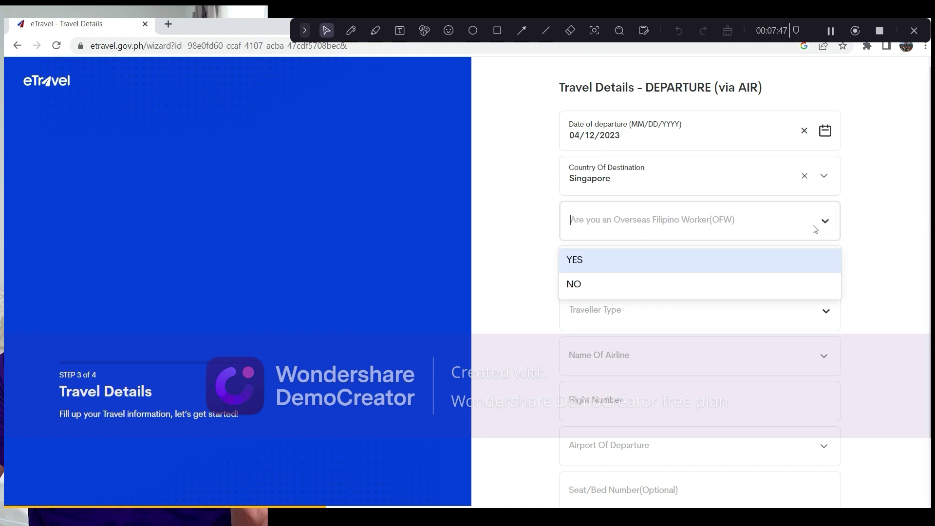
pyautogui.click(595, 263)
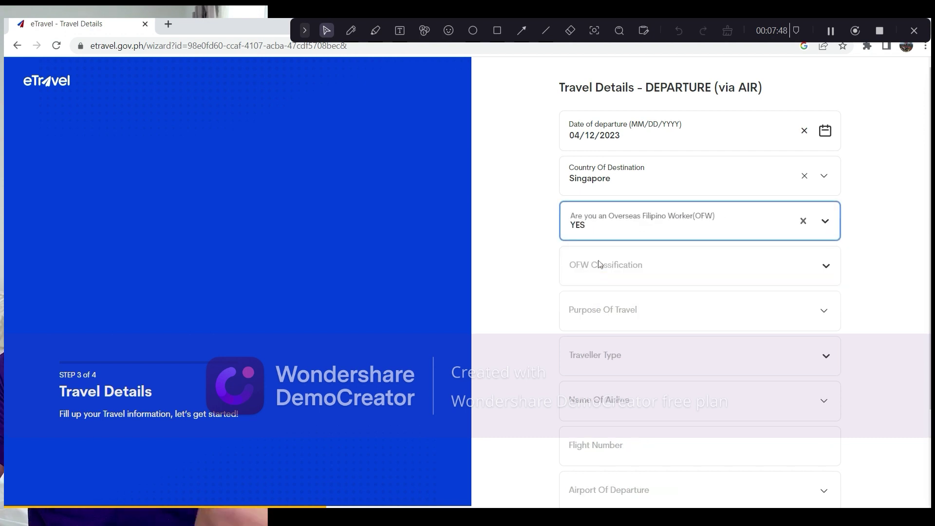
pyautogui.click(826, 268)
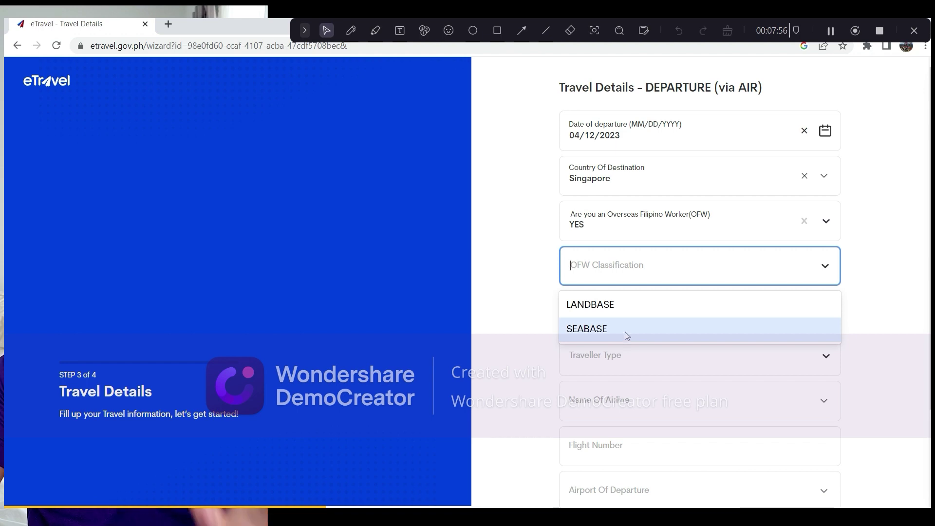
pyautogui.click(747, 310)
# - Set travel purpose to Work/Employment and traveller type to AIRCRAFT PASSENGER
pyautogui.click(824, 316)
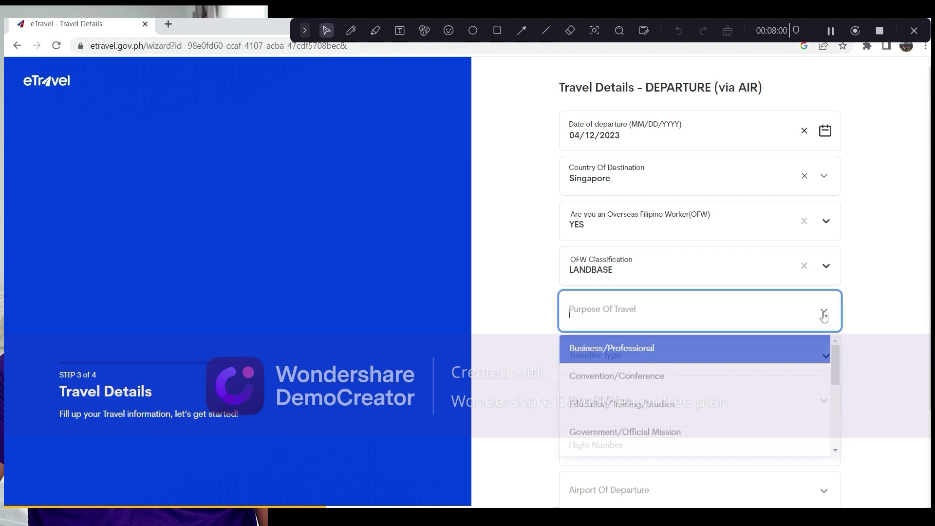
pyautogui.scroll(-3, 744, 377)
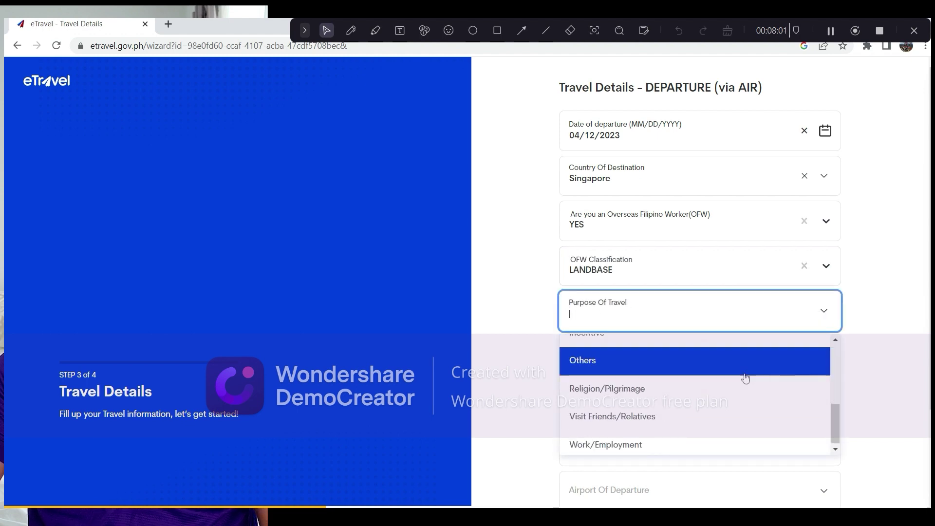
pyautogui.click(641, 441)
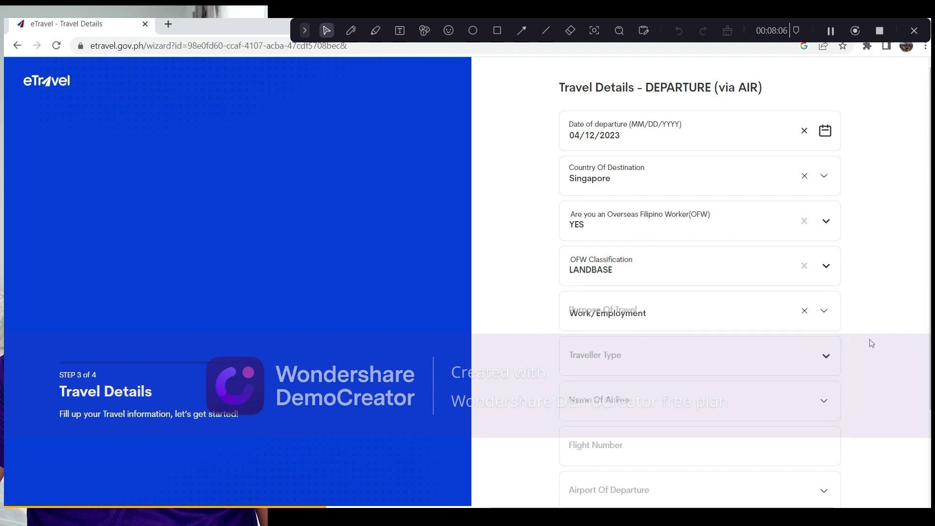
pyautogui.click(824, 359)
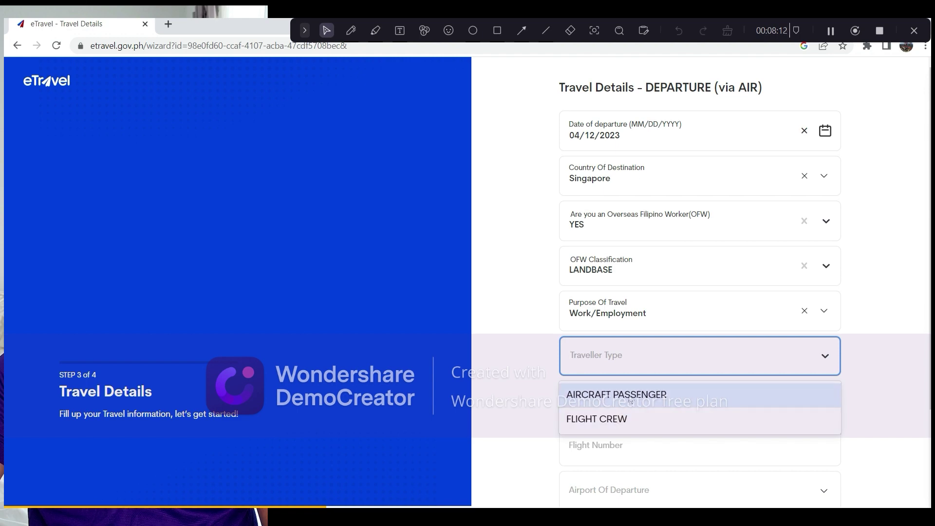
pyautogui.click(630, 398)
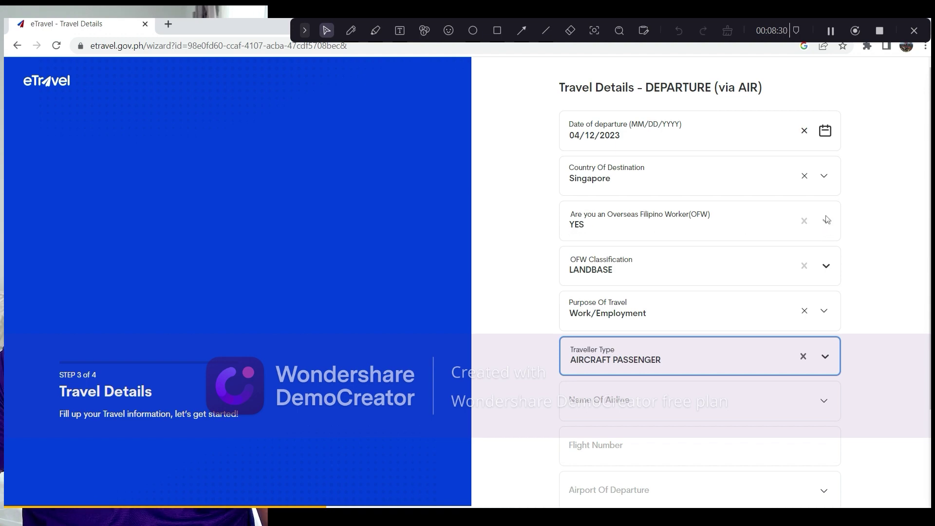
# - Change the OFW answer to NO and replace Work/Employment with Holiday/Pleasure/Vacation as purpose
pyautogui.click(827, 223)
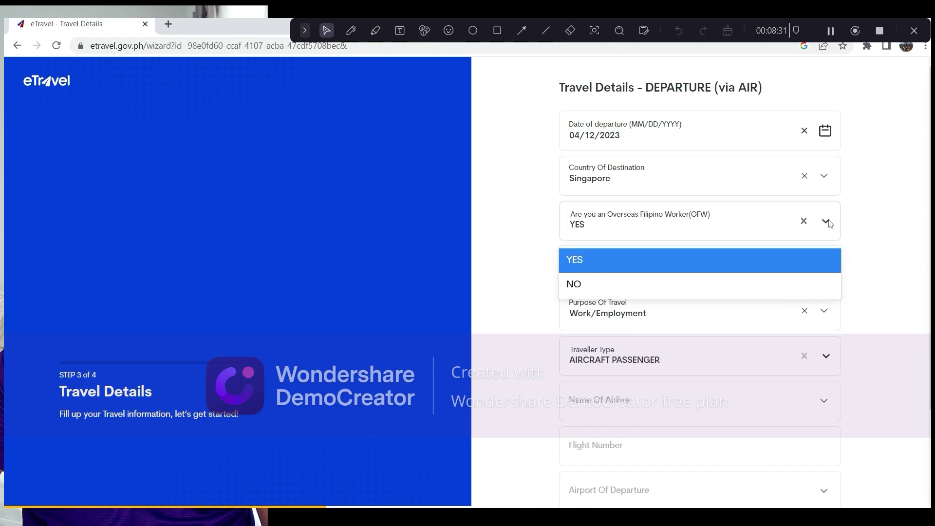
pyautogui.click(591, 288)
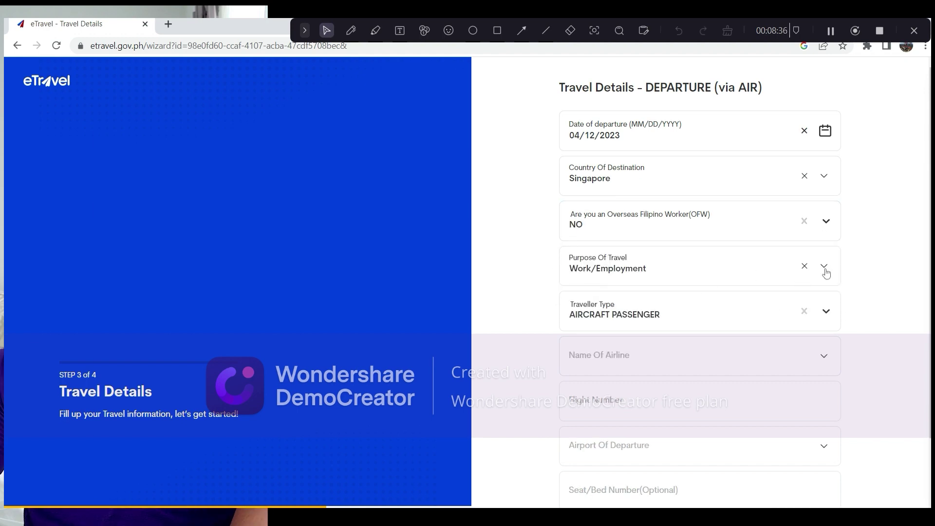
pyautogui.click(812, 276)
pyautogui.click(890, 267)
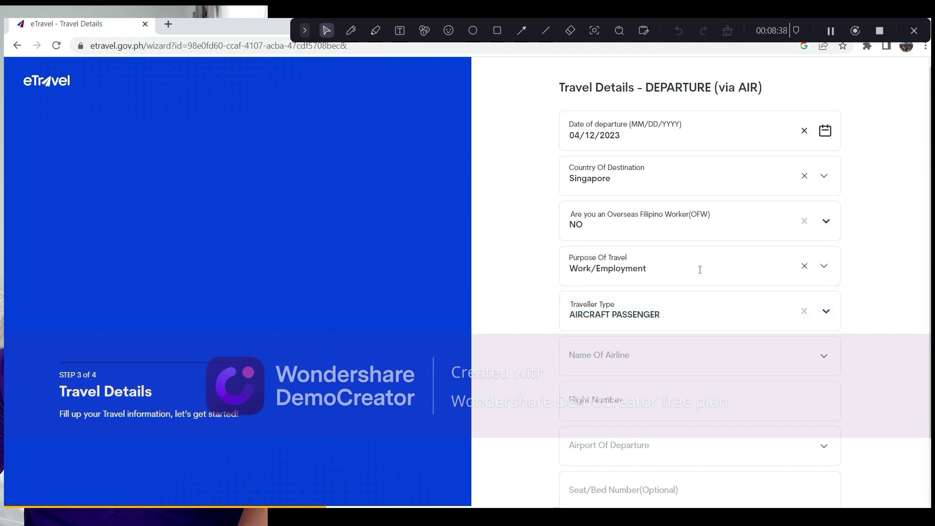
pyautogui.click(805, 267)
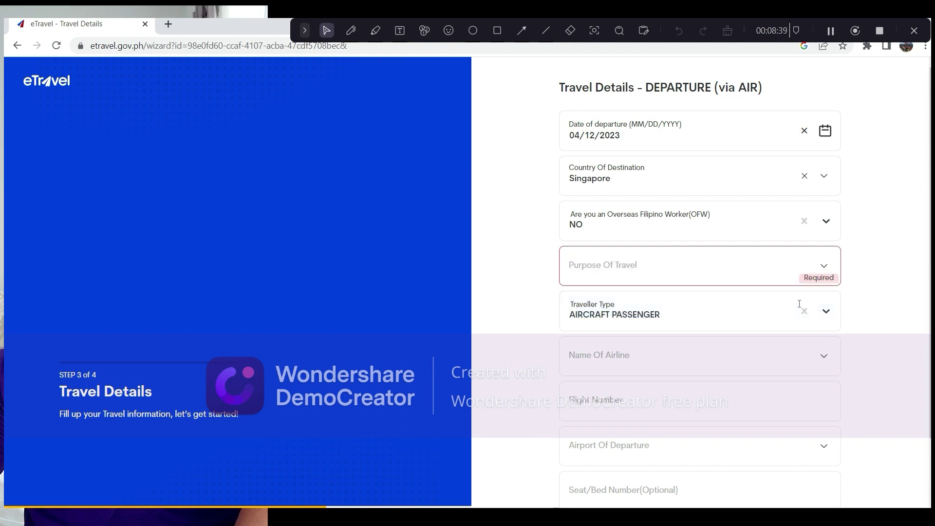
pyautogui.click(828, 277)
pyautogui.scroll(-2, 771, 341)
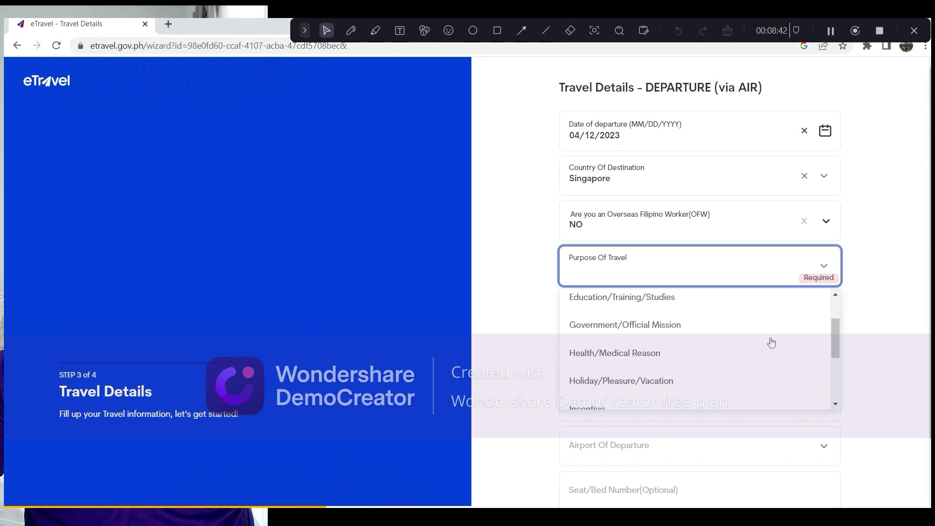
pyautogui.scroll(-3, 771, 343)
pyautogui.scroll(2, 772, 343)
pyautogui.scroll(-2, 773, 342)
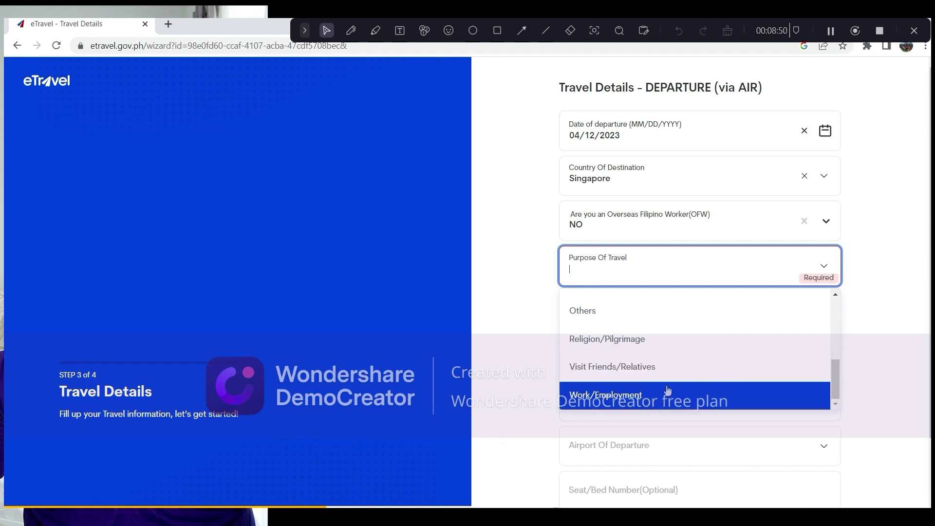
pyautogui.scroll(3, 669, 391)
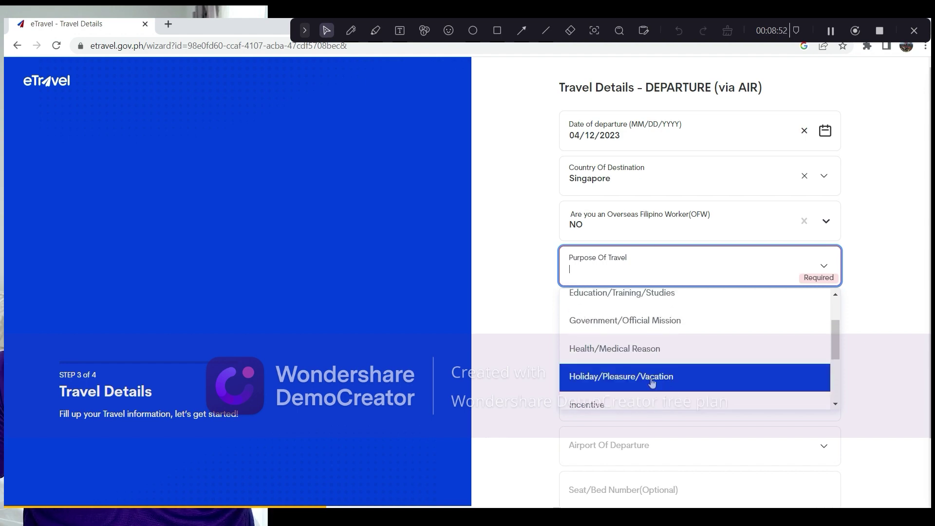
pyautogui.click(659, 378)
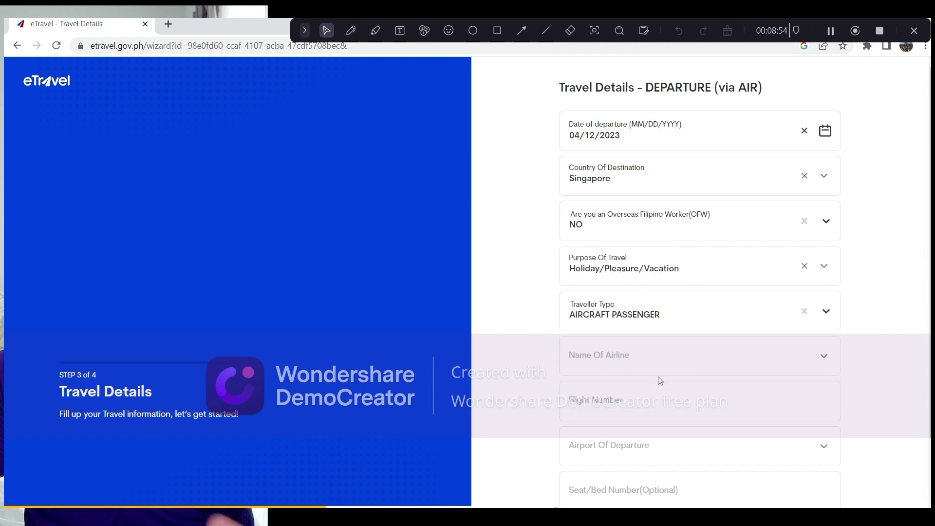
# - Keep AIRCRAFT PASSENGER as the traveller type
pyautogui.click(822, 318)
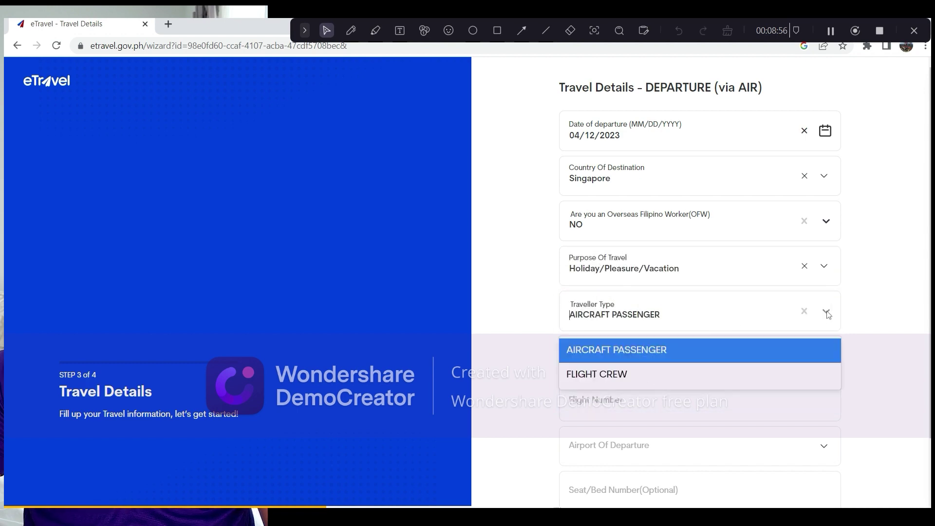
pyautogui.click(638, 354)
pyautogui.scroll(-2, 877, 376)
pyautogui.scroll(2, 877, 376)
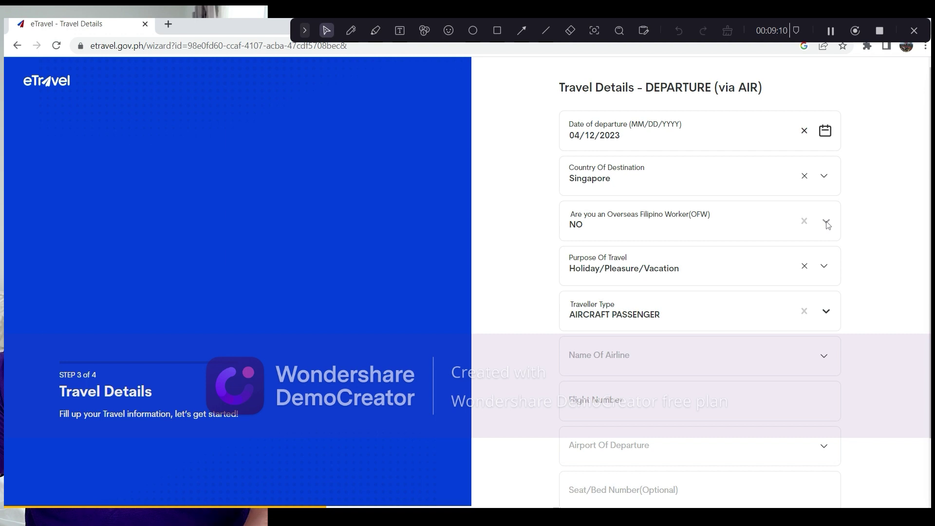
pyautogui.scroll(-2, 826, 224)
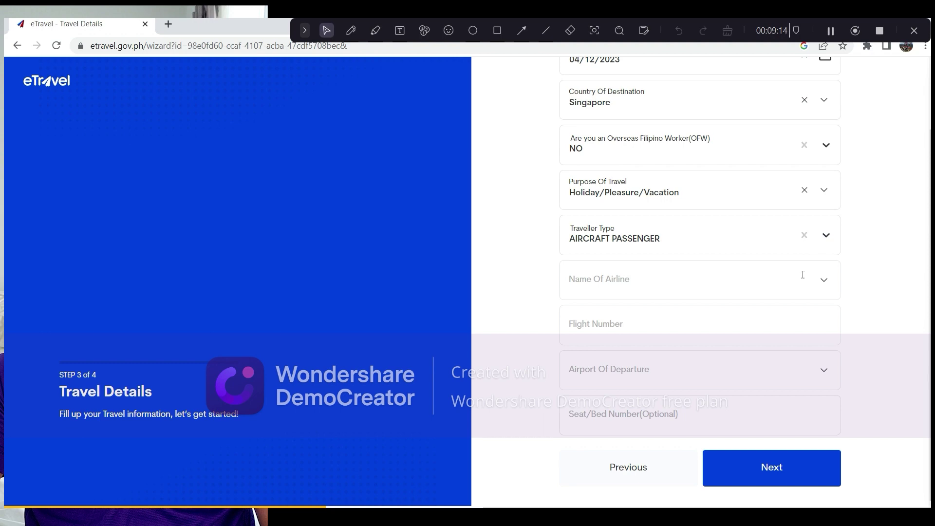
# - Choose Cebu Pacific as the airline with flight number TR398
pyautogui.click(827, 285)
pyautogui.scroll(-5, 703, 380)
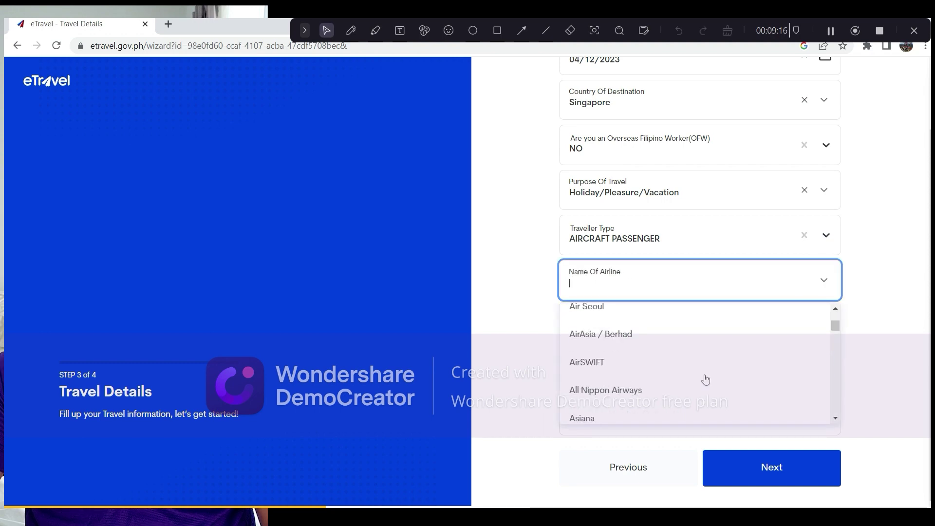
pyautogui.scroll(-3, 706, 380)
pyautogui.scroll(3, 706, 380)
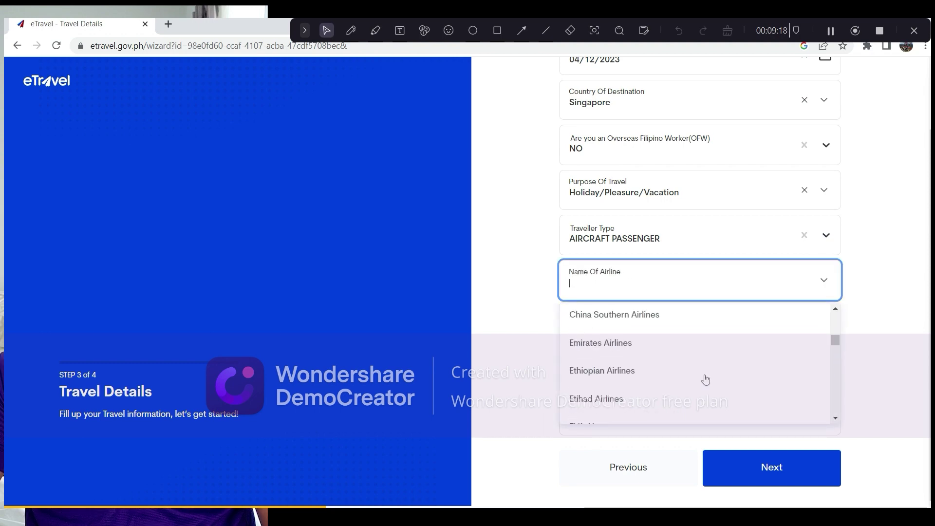
pyautogui.scroll(1, 703, 380)
pyautogui.click(662, 361)
pyautogui.click(627, 327)
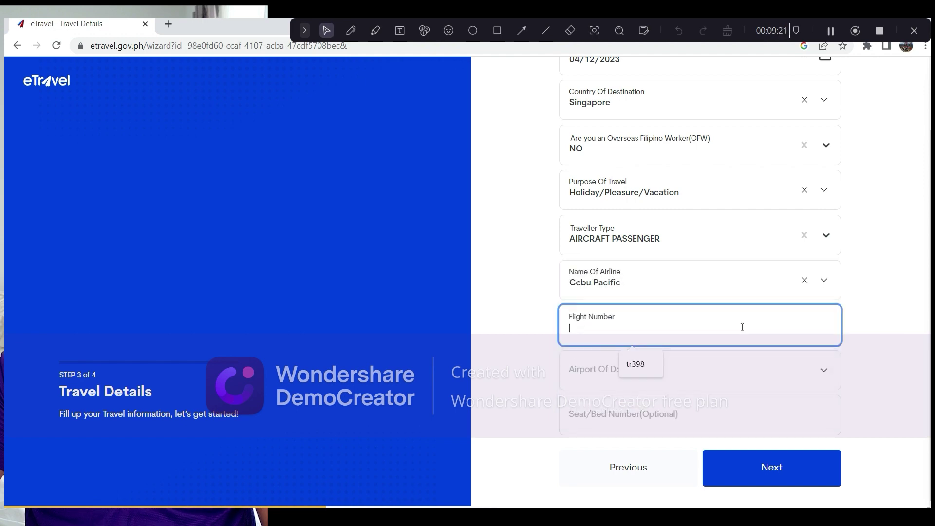
pyautogui.click(646, 370)
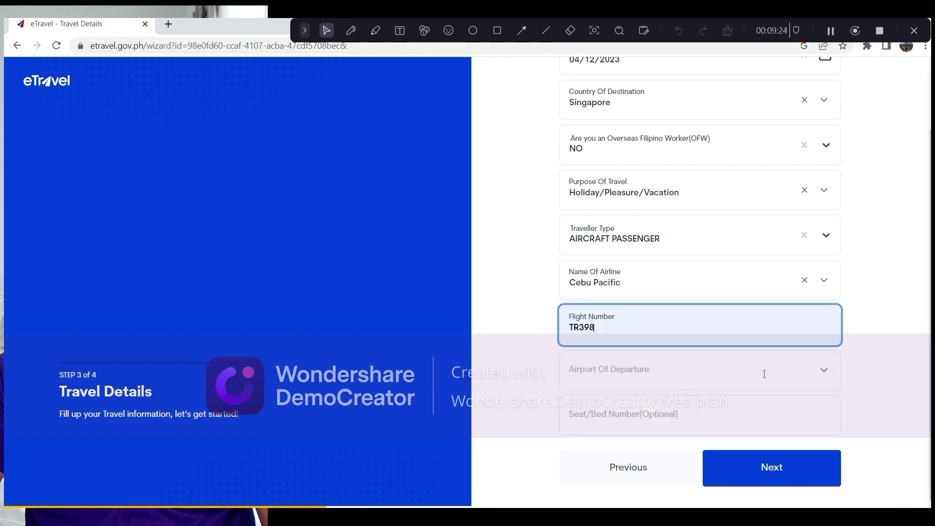
# - Set departure airport to Ninoy Aquino International Airport T1 - (MNL) and continue to Summary
pyautogui.click(824, 373)
pyautogui.scroll(-3, 750, 447)
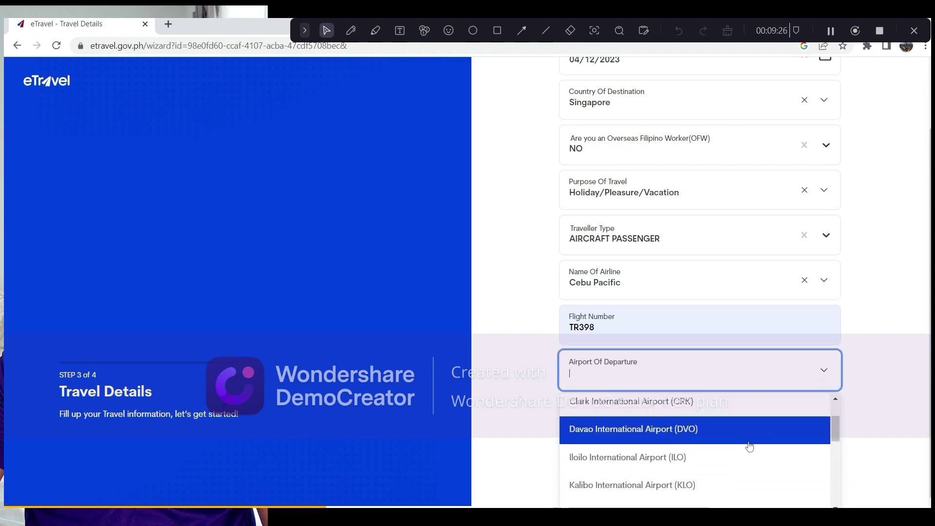
pyautogui.scroll(-2, 750, 447)
pyautogui.scroll(-3, 752, 440)
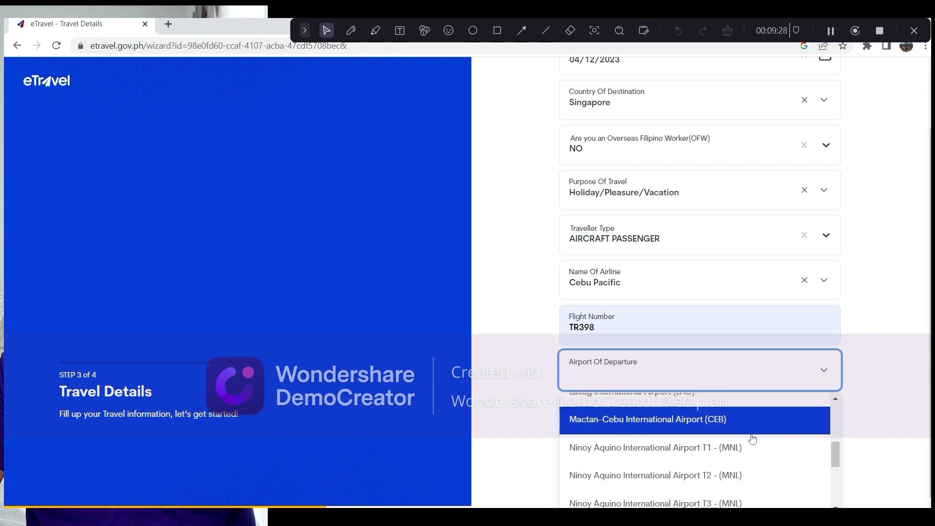
pyautogui.scroll(-1, 753, 439)
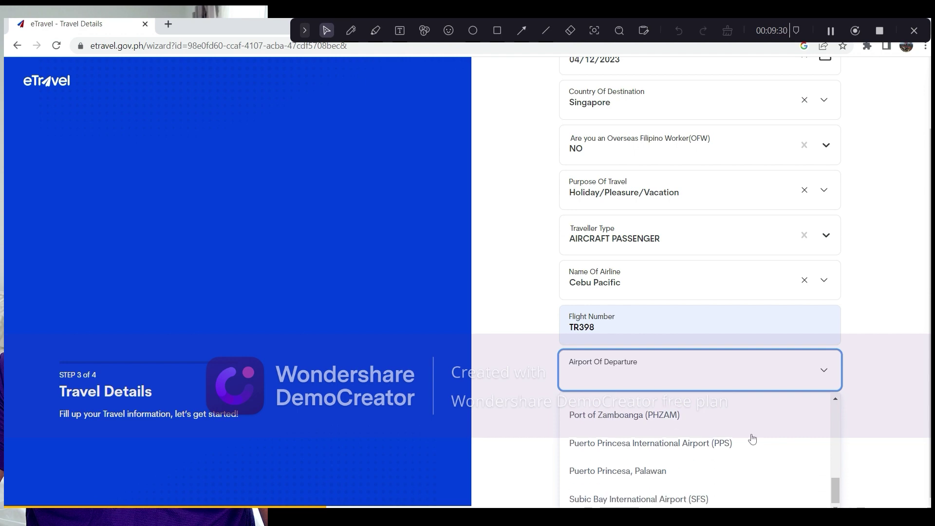
pyautogui.scroll(4, 753, 440)
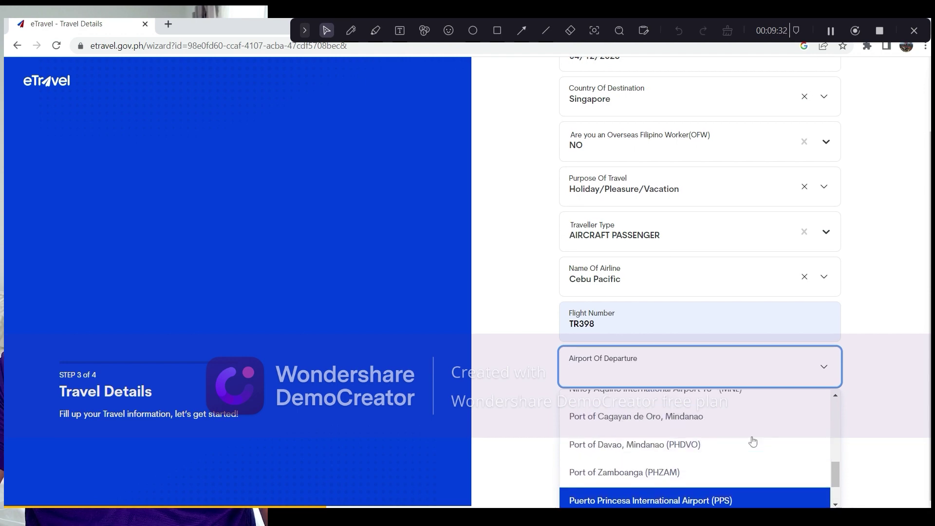
pyautogui.scroll(1, 743, 448)
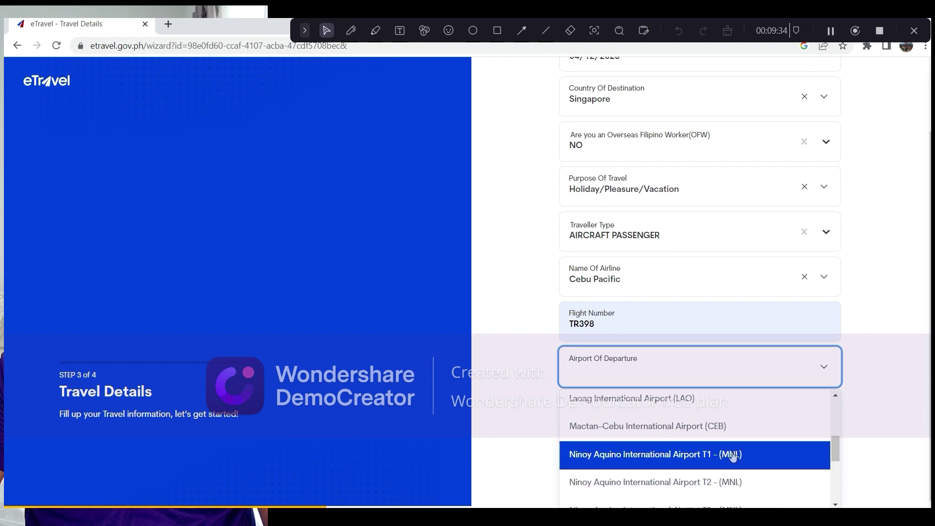
pyautogui.click(734, 458)
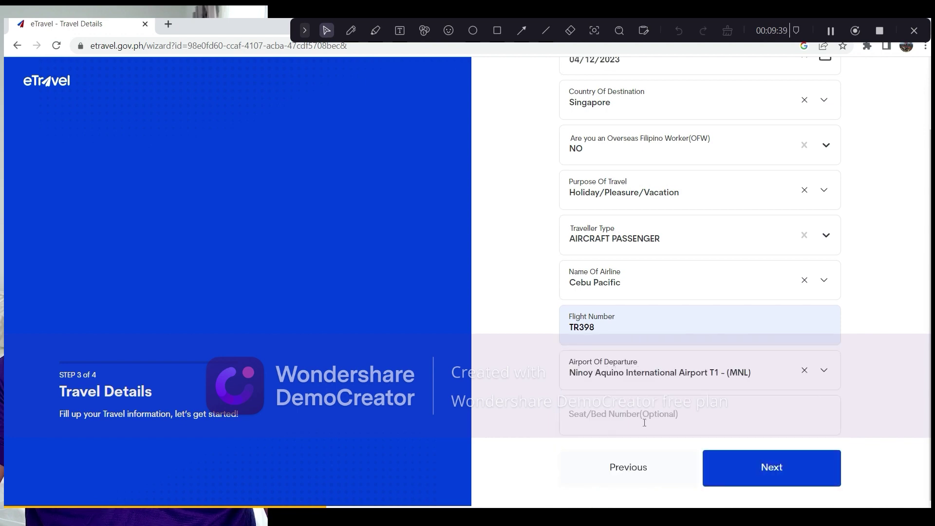
pyautogui.click(771, 466)
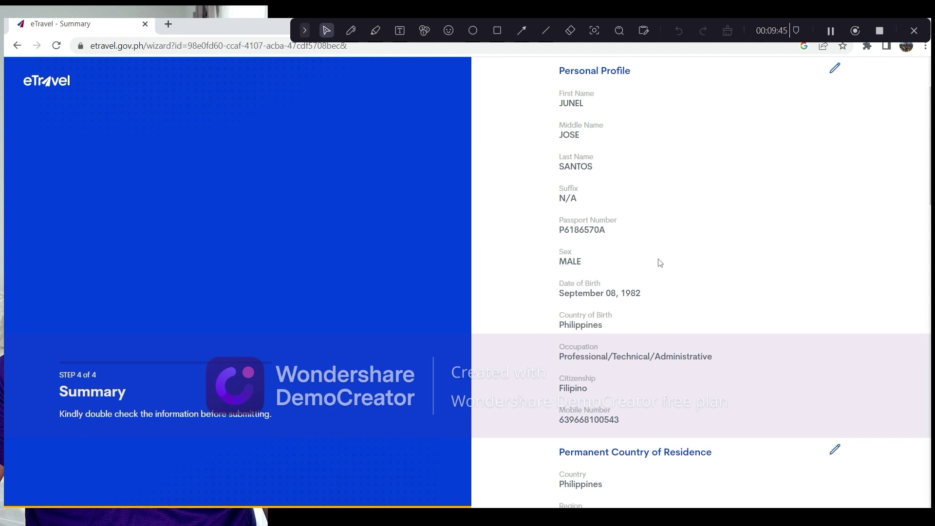
pyautogui.scroll(2, 770, 265)
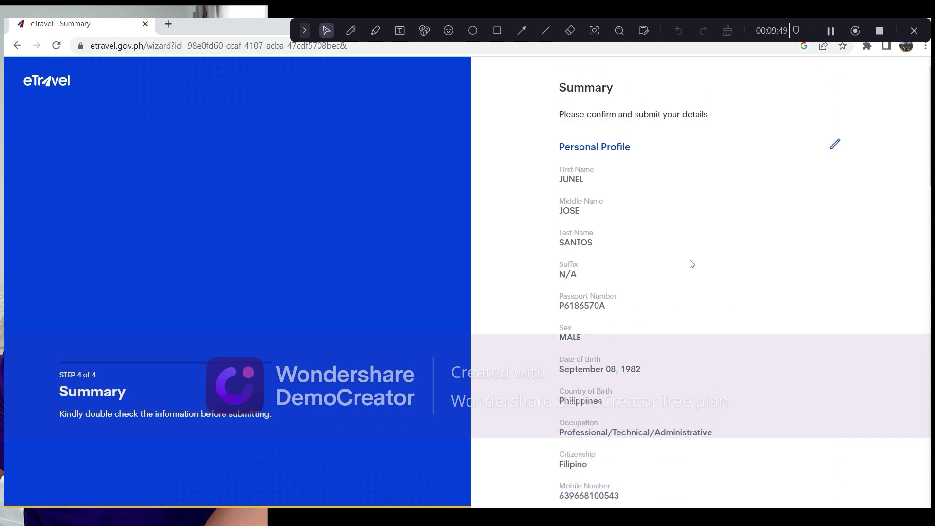
pyautogui.scroll(-3, 692, 258)
pyautogui.scroll(3, 688, 251)
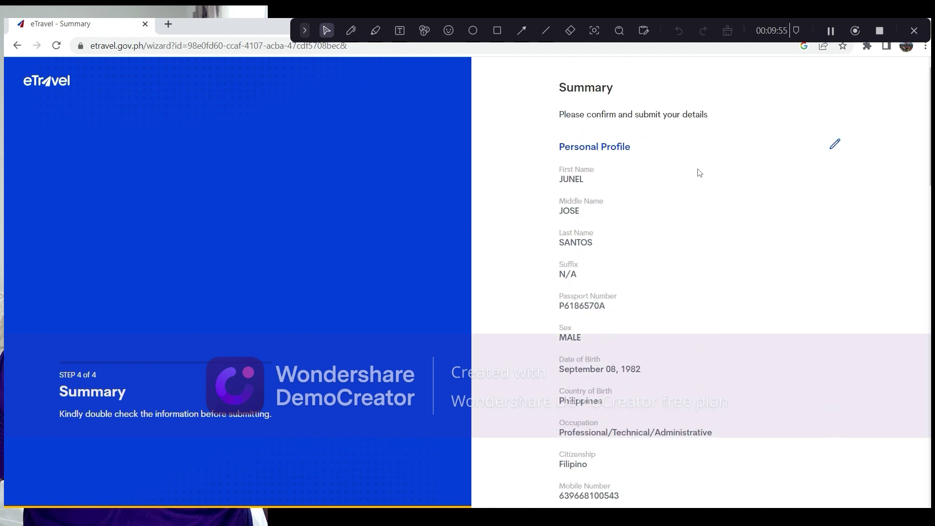
pyautogui.scroll(-1, 699, 173)
pyautogui.scroll(-3, 702, 176)
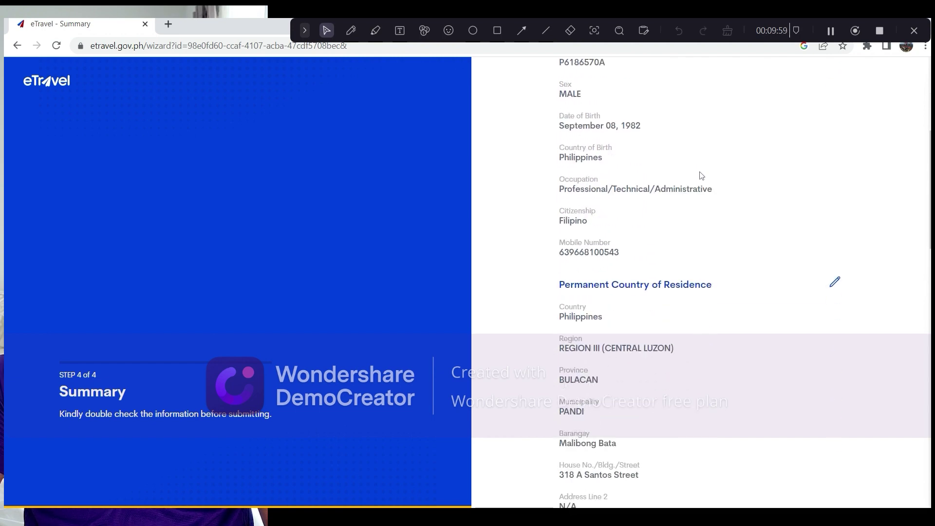
pyautogui.scroll(-3, 702, 176)
pyautogui.scroll(-6, 701, 175)
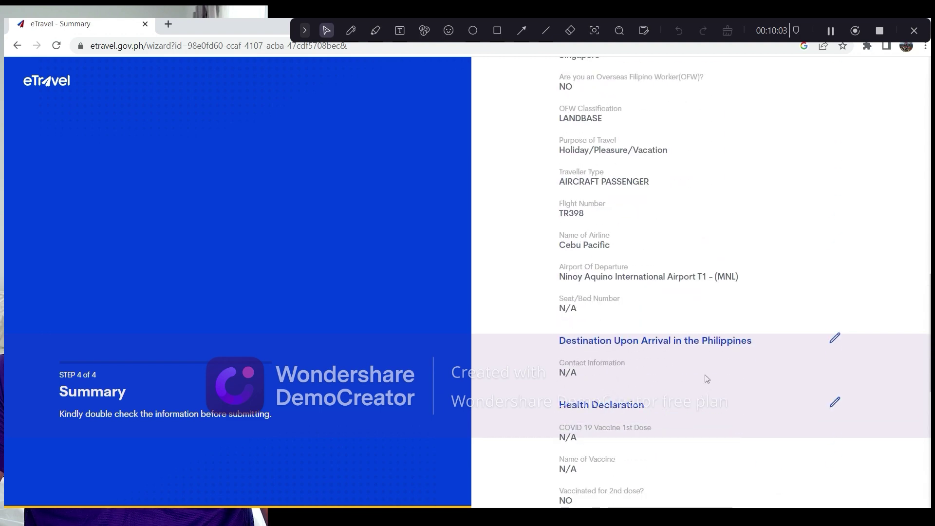
pyautogui.scroll(-2, 704, 370)
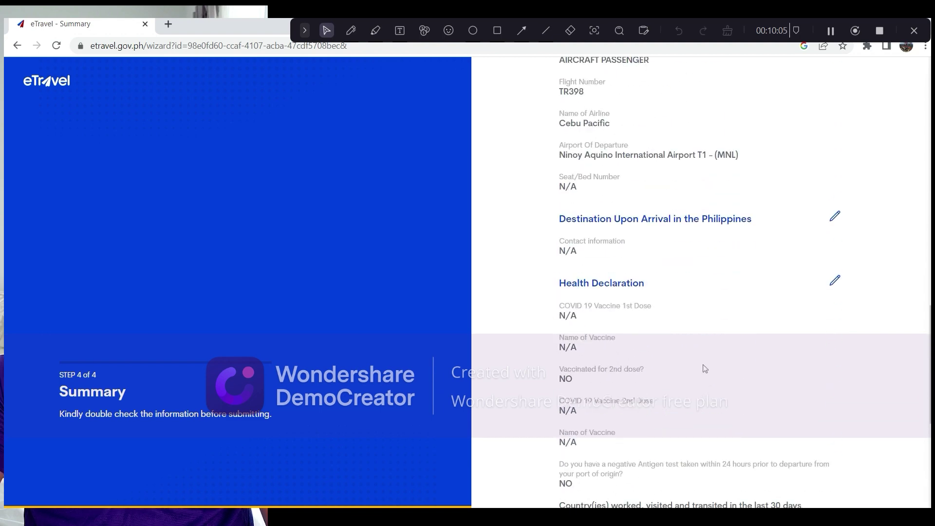
pyautogui.scroll(-2, 706, 369)
pyautogui.scroll(-1, 705, 369)
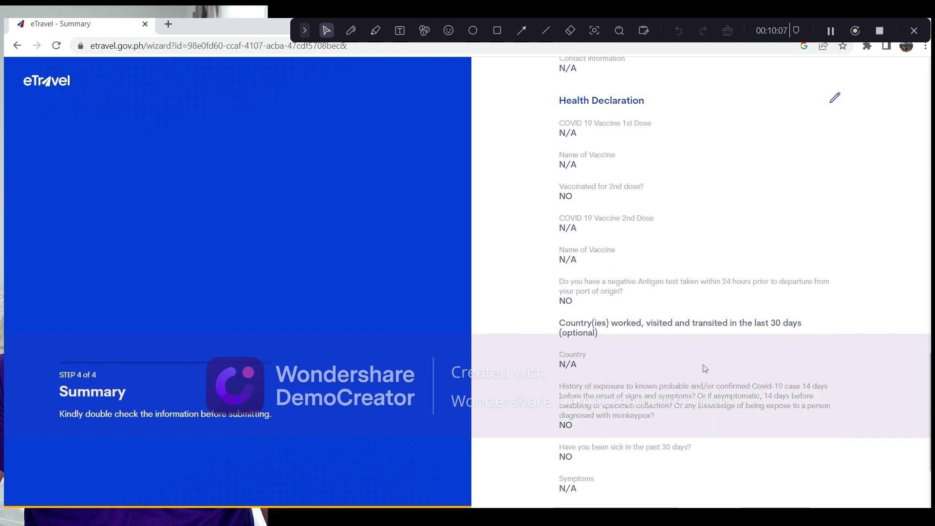
pyautogui.scroll(-2, 704, 368)
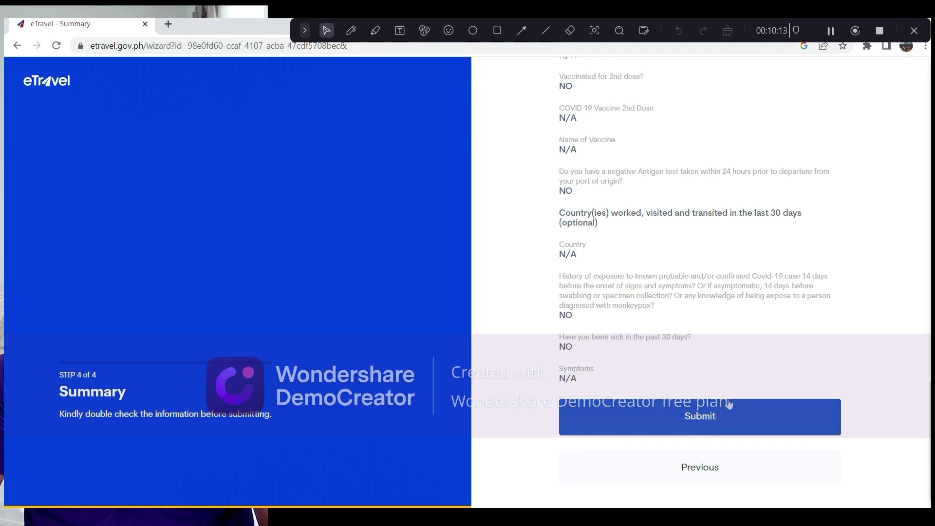
# - Review the Summary entries once more and submit the travel declaration
pyautogui.scroll(3, 727, 399)
pyautogui.scroll(1, 727, 399)
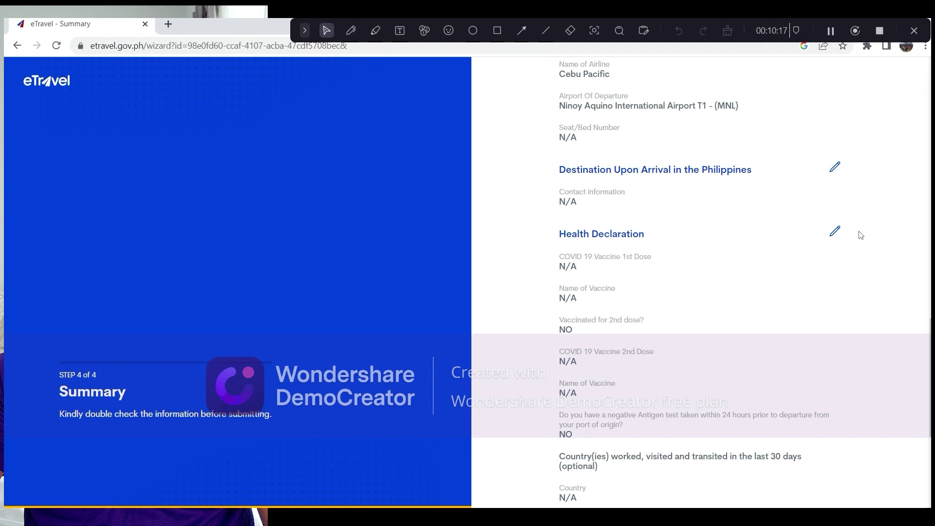
pyautogui.scroll(4, 734, 254)
pyautogui.scroll(-3, 735, 254)
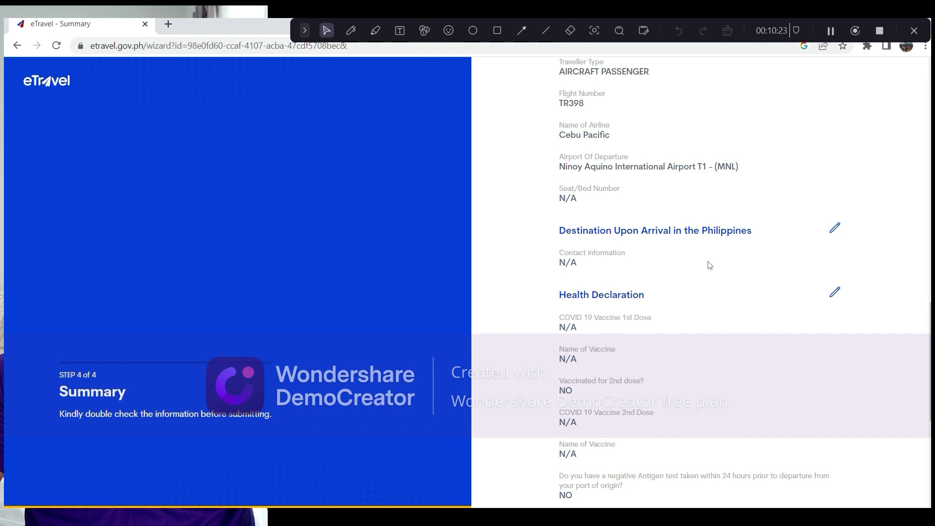
pyautogui.scroll(-1, 713, 261)
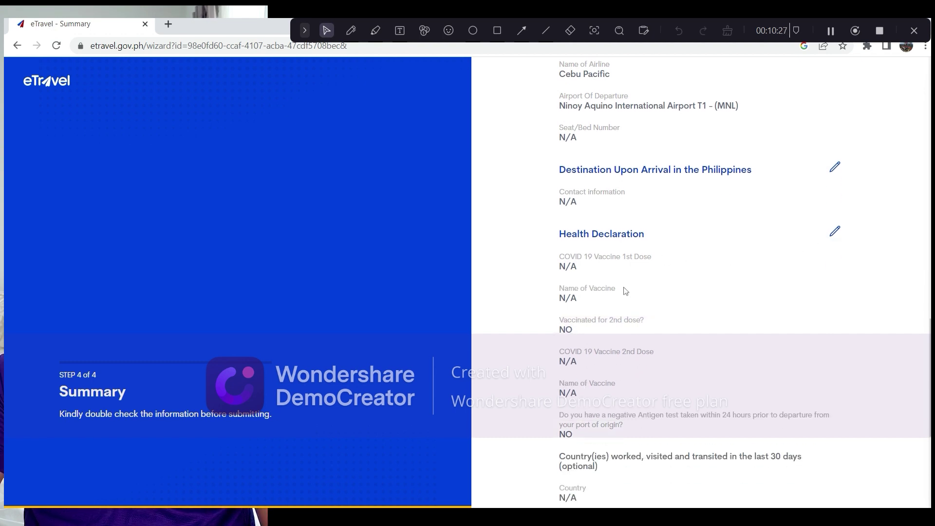
pyautogui.scroll(-4, 664, 297)
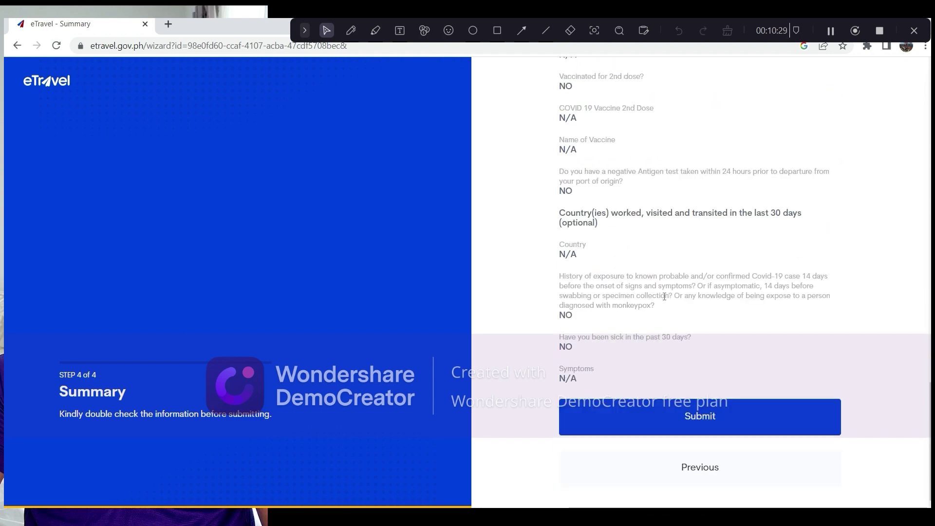
pyautogui.scroll(3, 665, 296)
pyautogui.scroll(1, 665, 296)
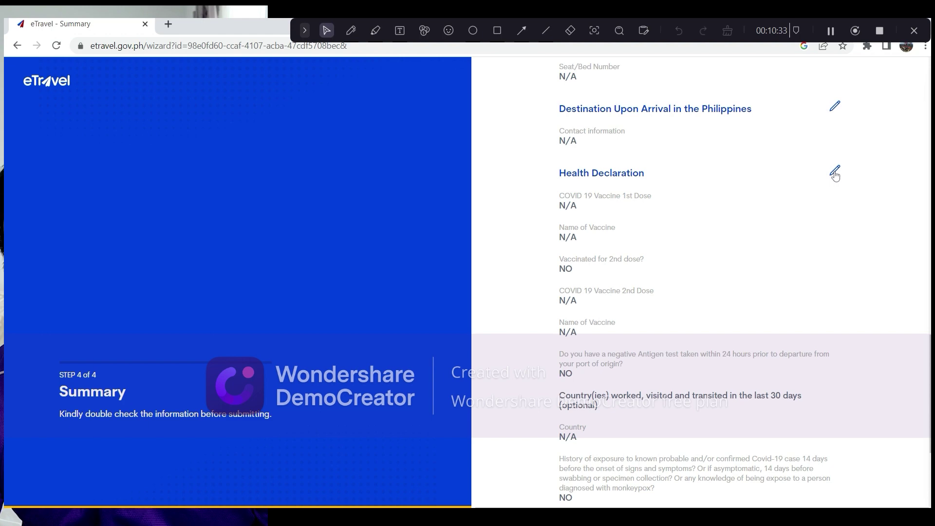
pyautogui.scroll(3, 710, 407)
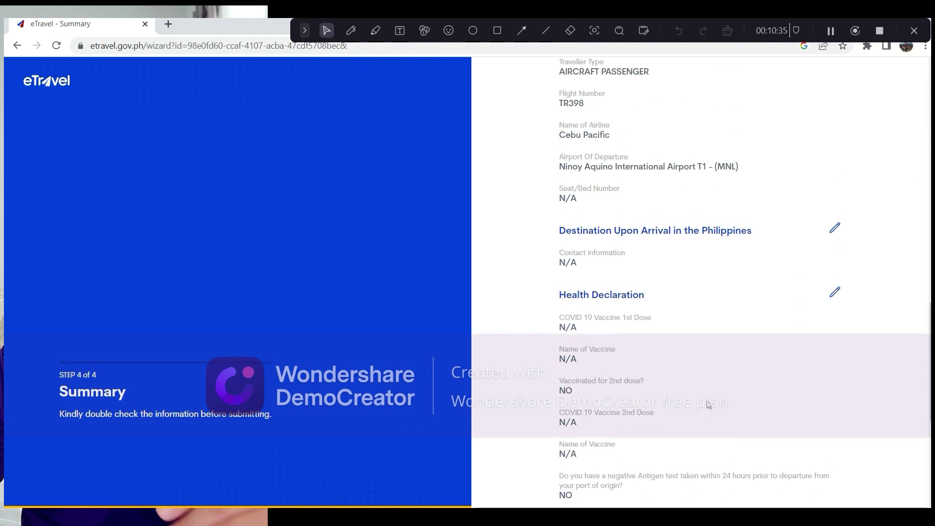
pyautogui.scroll(-3, 709, 404)
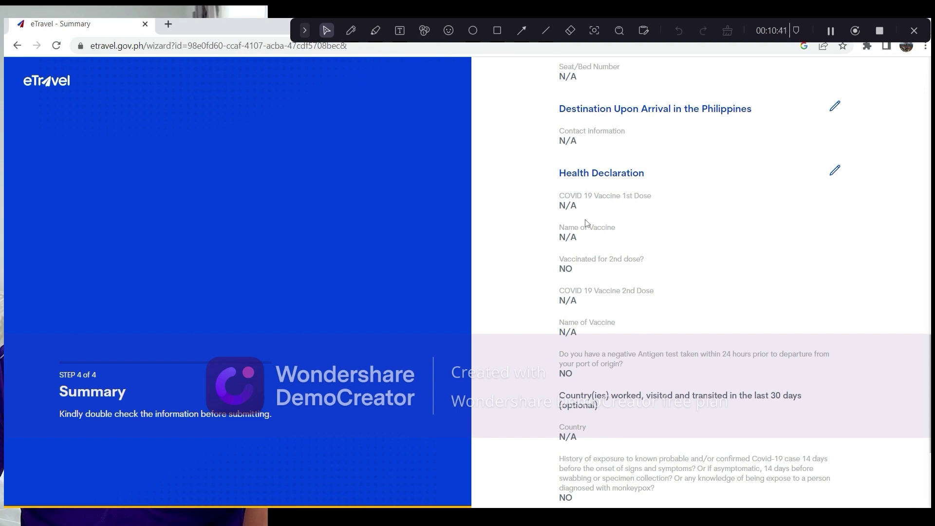
pyautogui.scroll(-4, 587, 323)
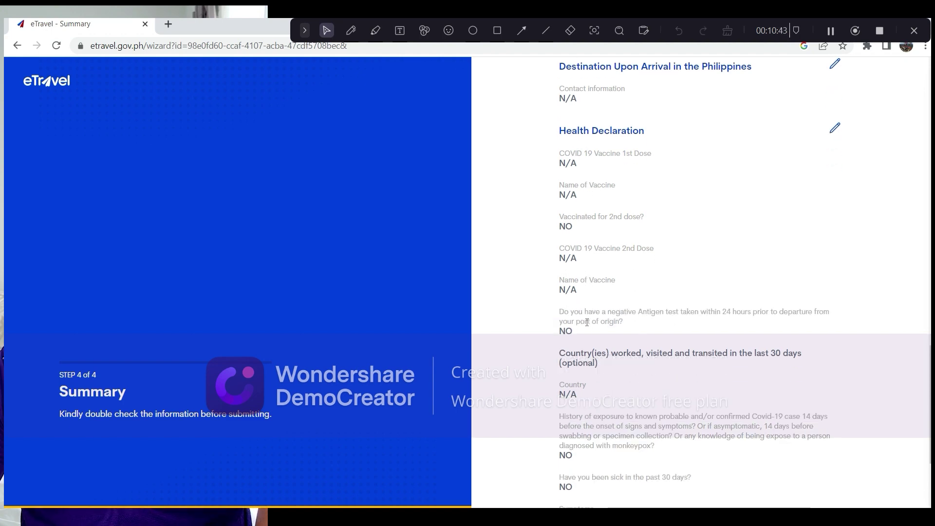
pyautogui.scroll(2, 586, 322)
pyautogui.scroll(4, 585, 322)
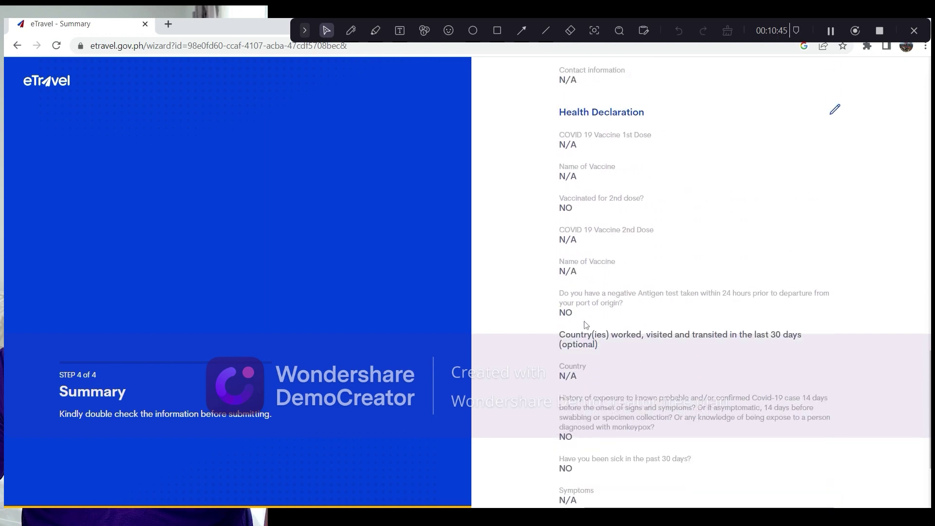
pyautogui.scroll(-5, 605, 315)
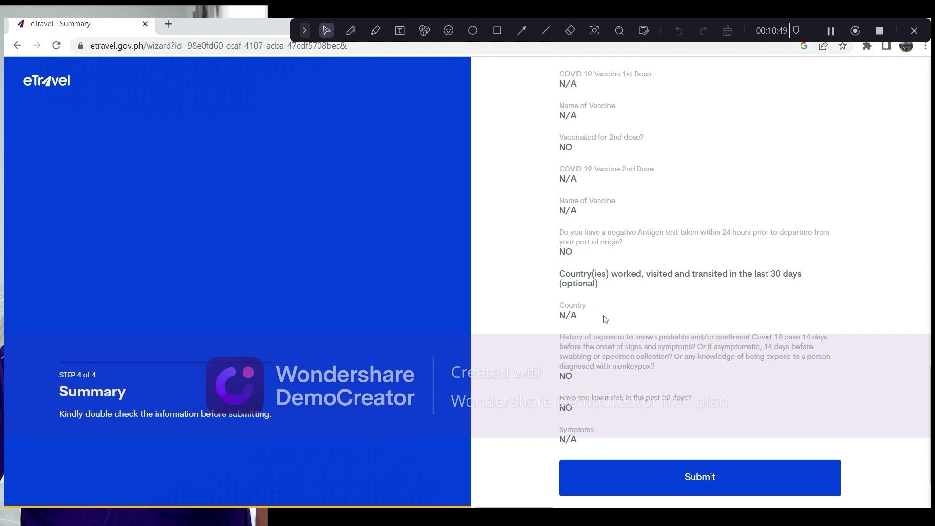
pyautogui.scroll(1, 604, 315)
pyautogui.scroll(-3, 604, 315)
pyautogui.scroll(4, 603, 315)
pyautogui.scroll(4, 604, 319)
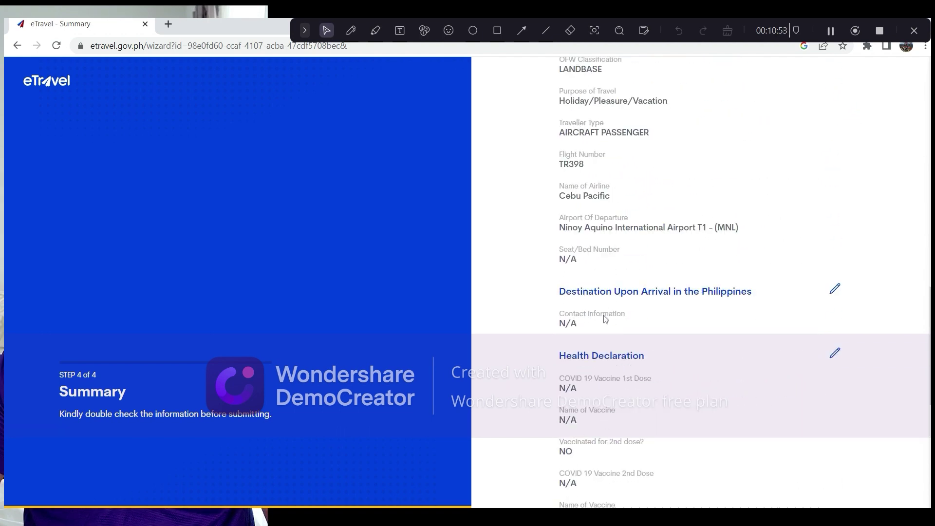
pyautogui.scroll(-6, 606, 317)
pyautogui.click(672, 490)
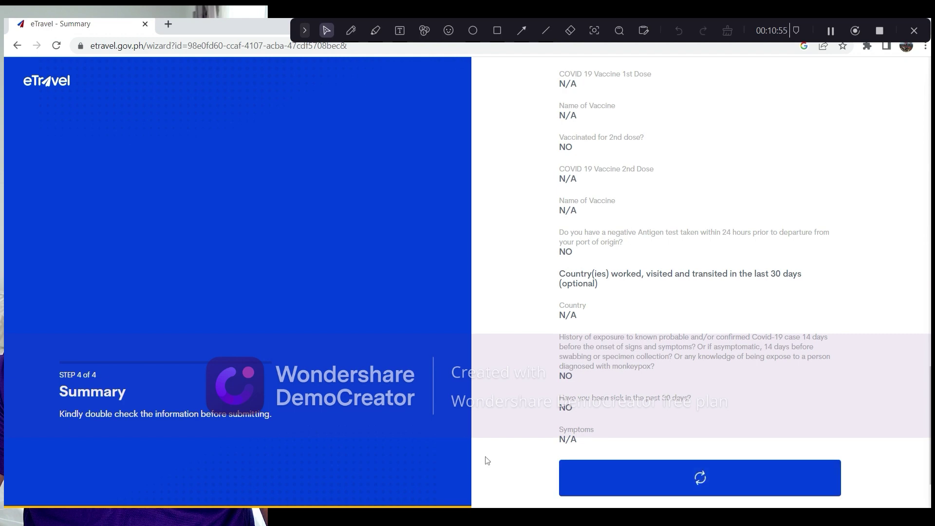